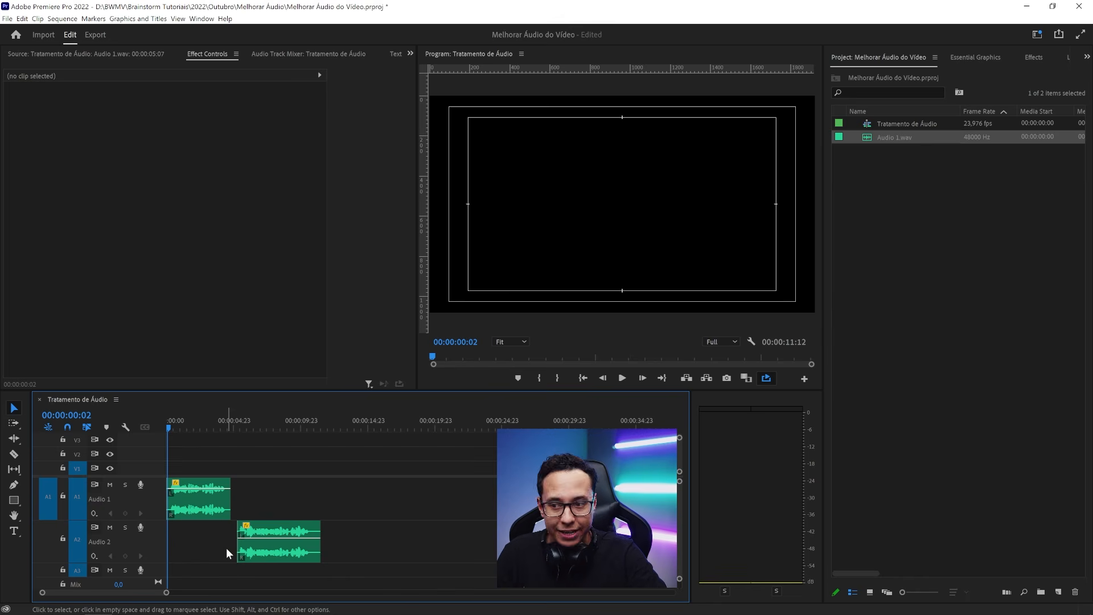
left_click(271, 552)
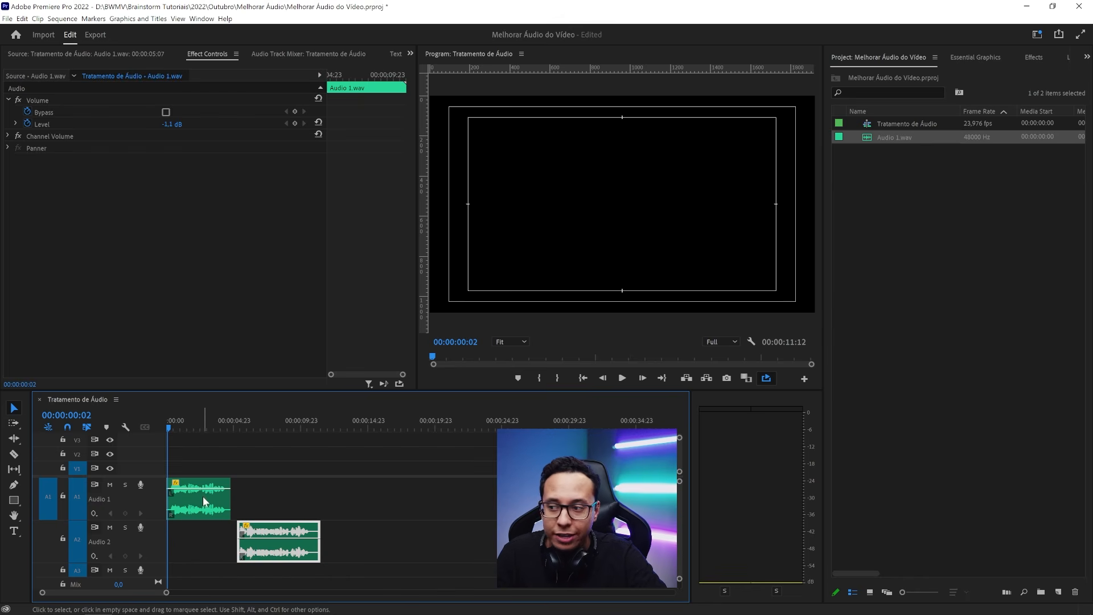
left_click(288, 515)
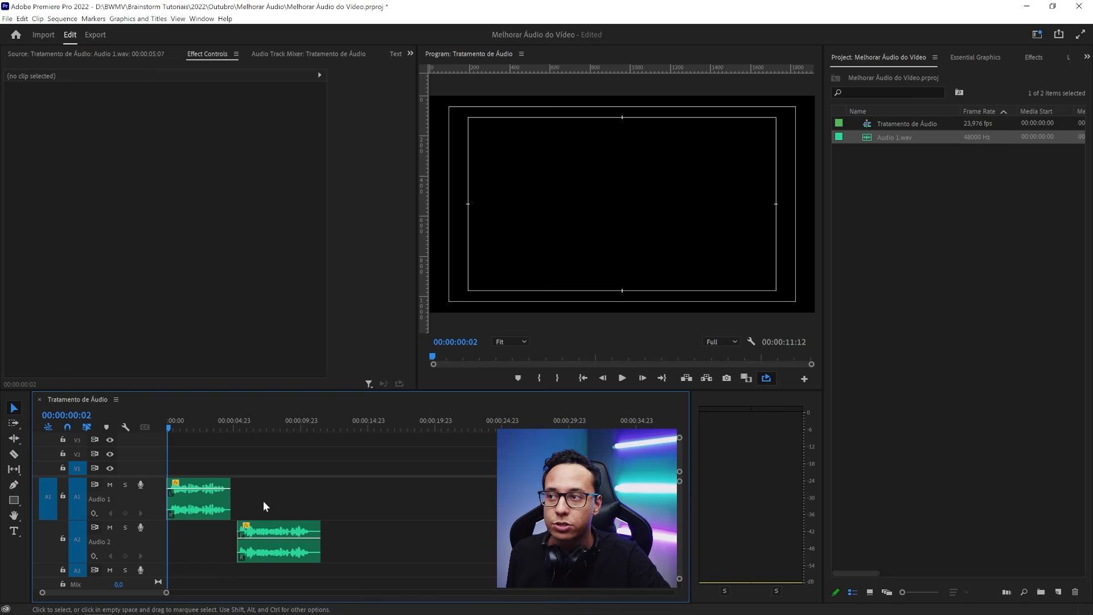
Close the Audio Track Mixer, reopen it and expand its effects and sends area
right_click(272, 53)
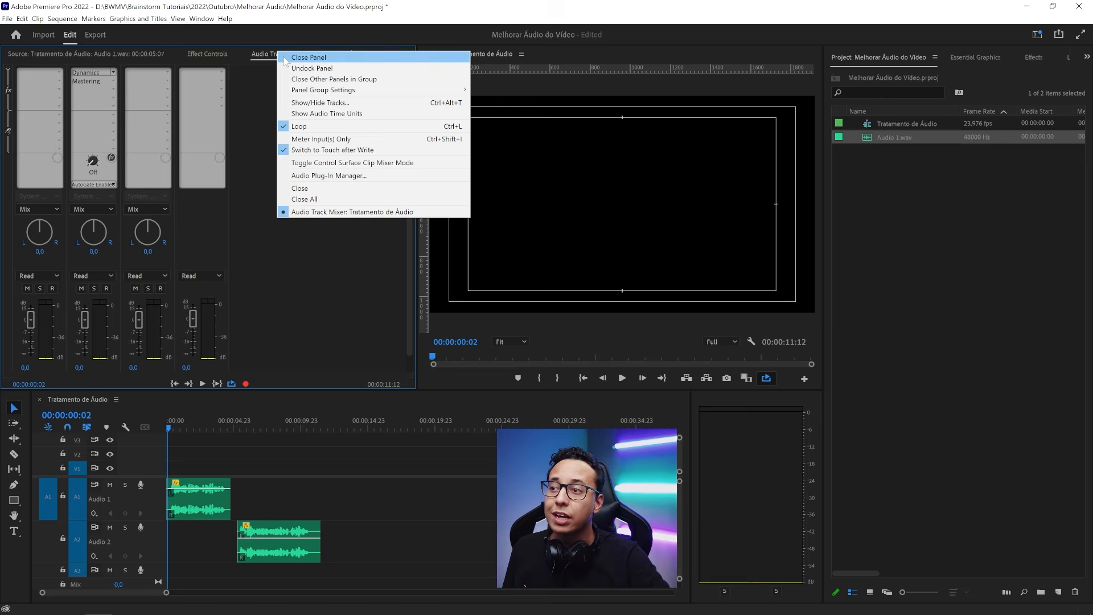
left_click(296, 57)
left_click(201, 19)
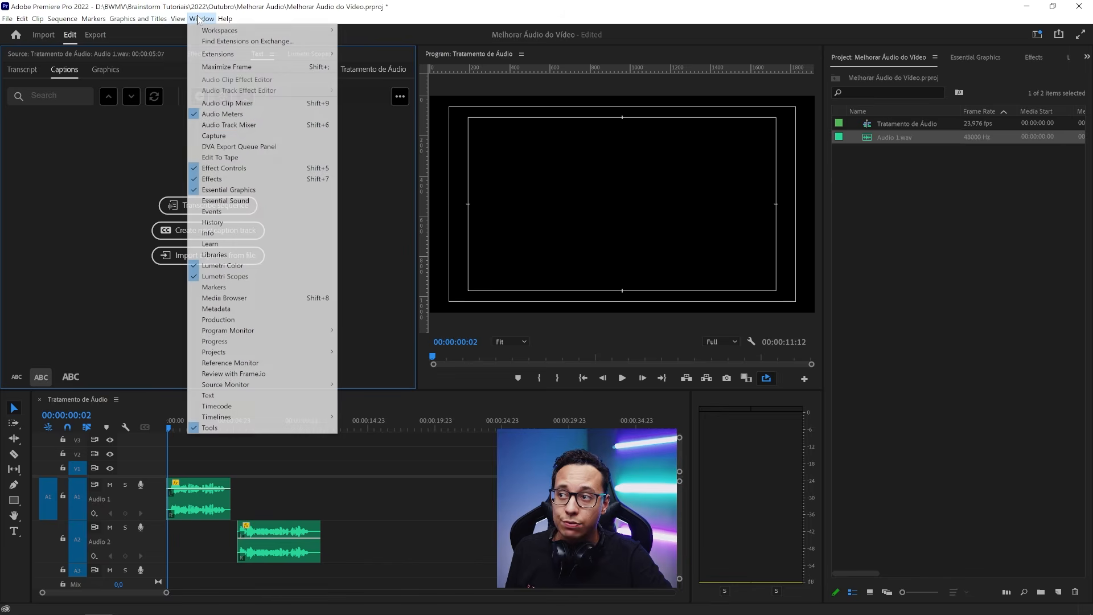
left_click(244, 124)
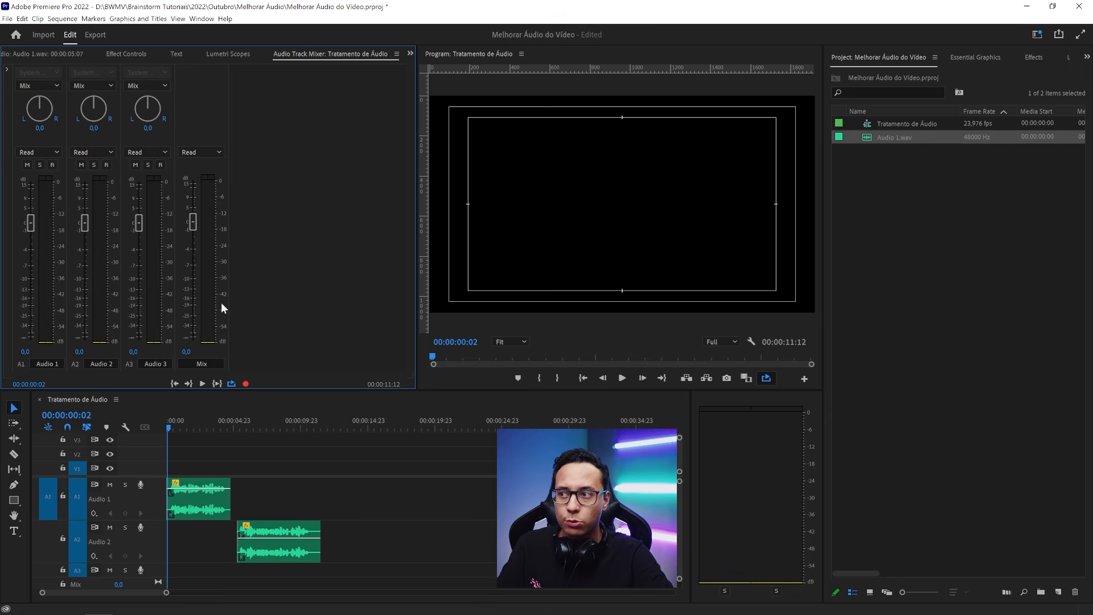
left_click(6, 69)
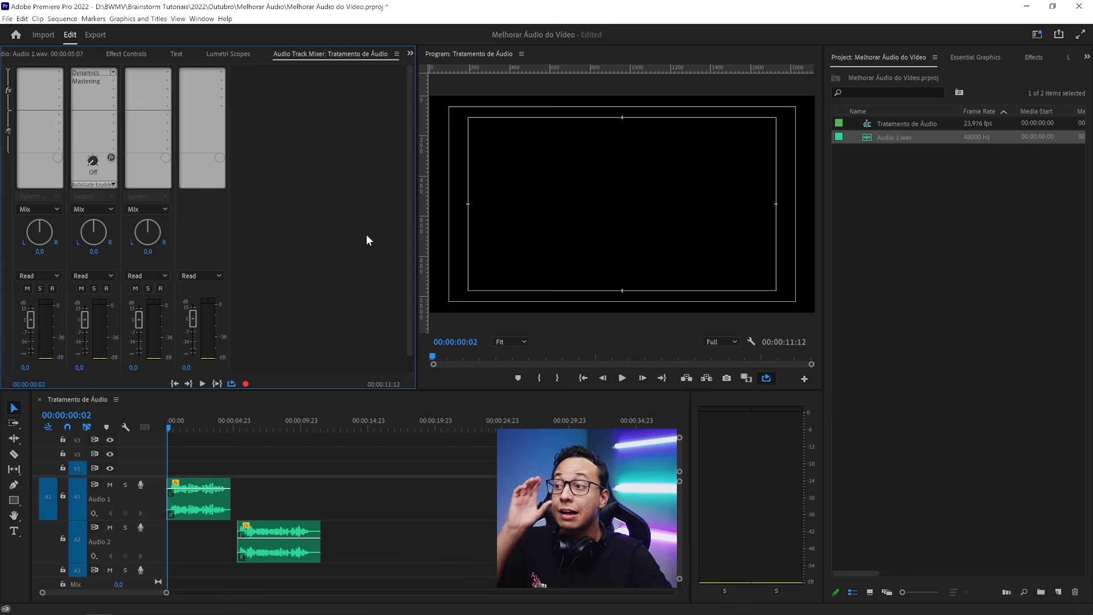
left_click(203, 504)
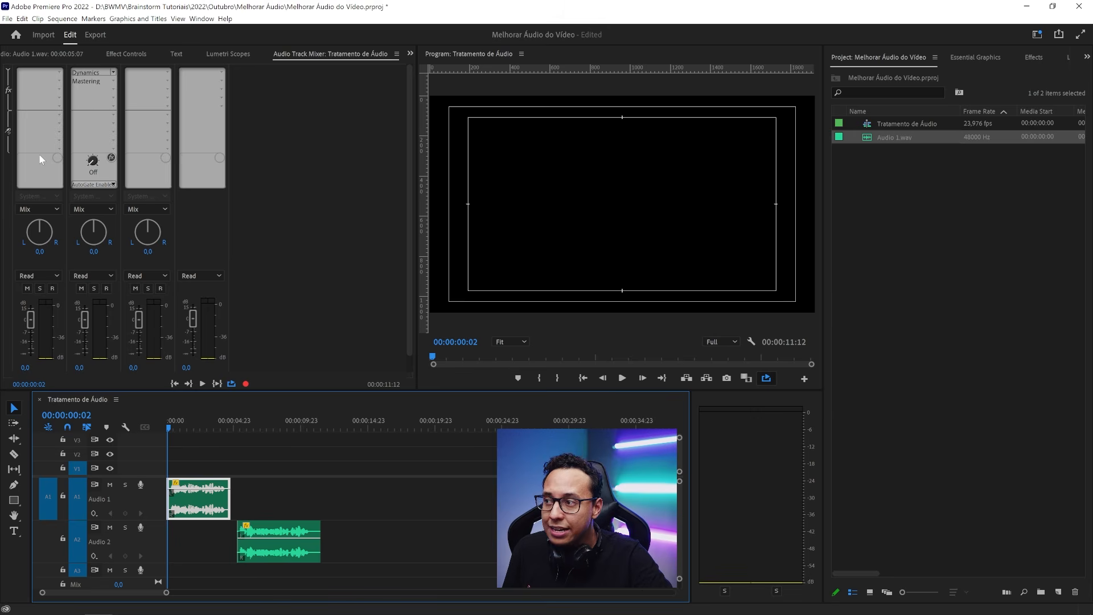
left_click(279, 544)
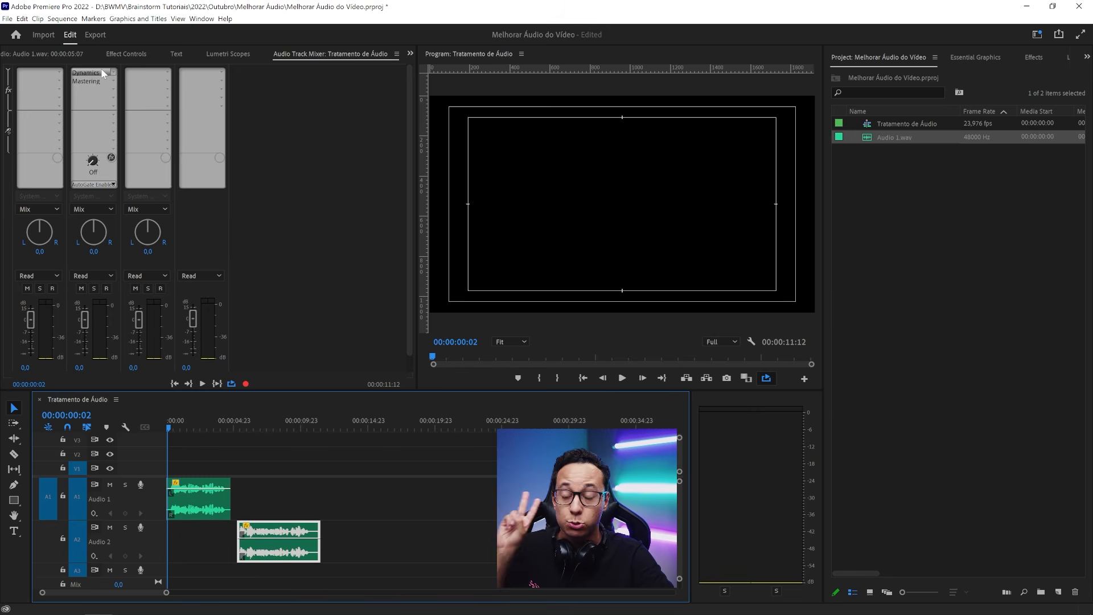
left_click(357, 232)
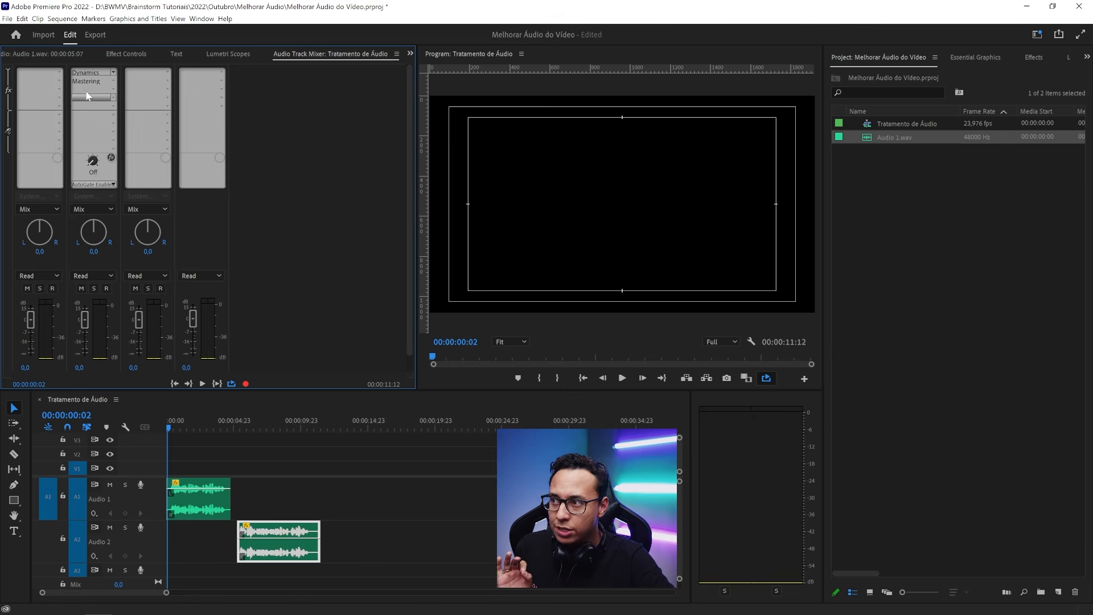
Shift the Audio 2 track's Dynamics and Mastering effects down one slot and add a Parametric Equalizer in the first slot
mouse_move(86, 80)
left_mouse_down()
mouse_move(94, 90)
mouse_move(98, 81)
left_mouse_up()
left_click(113, 72)
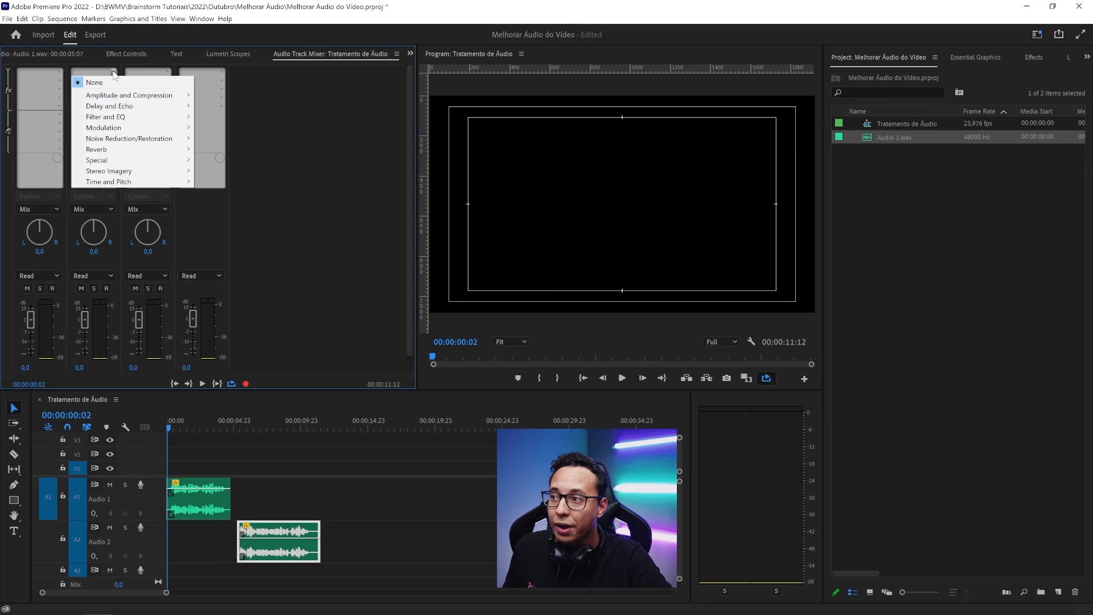
mouse_move(128, 117)
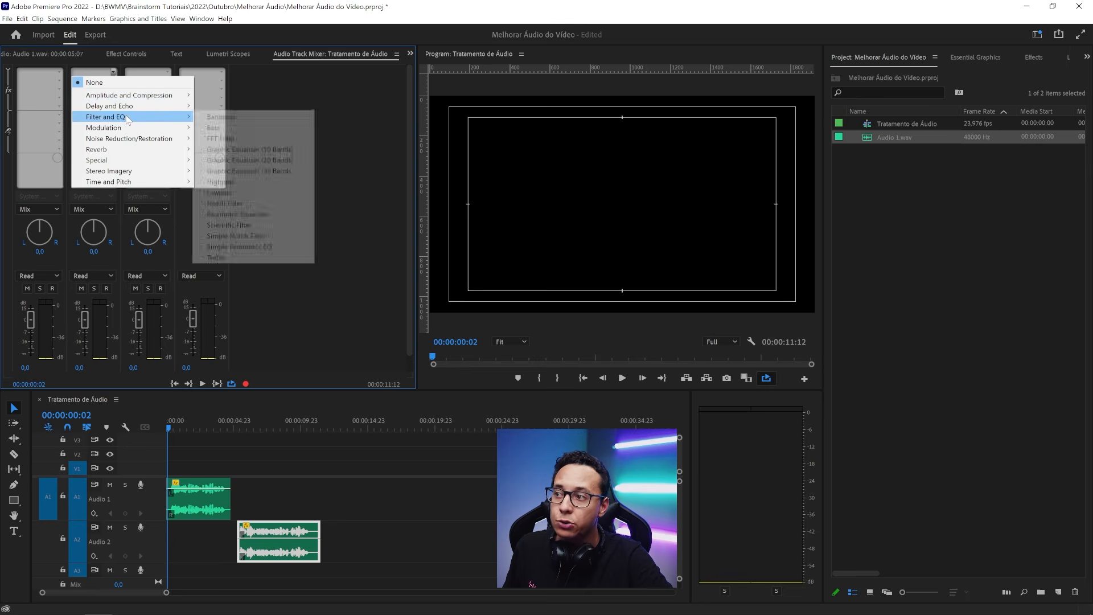
left_click(239, 220)
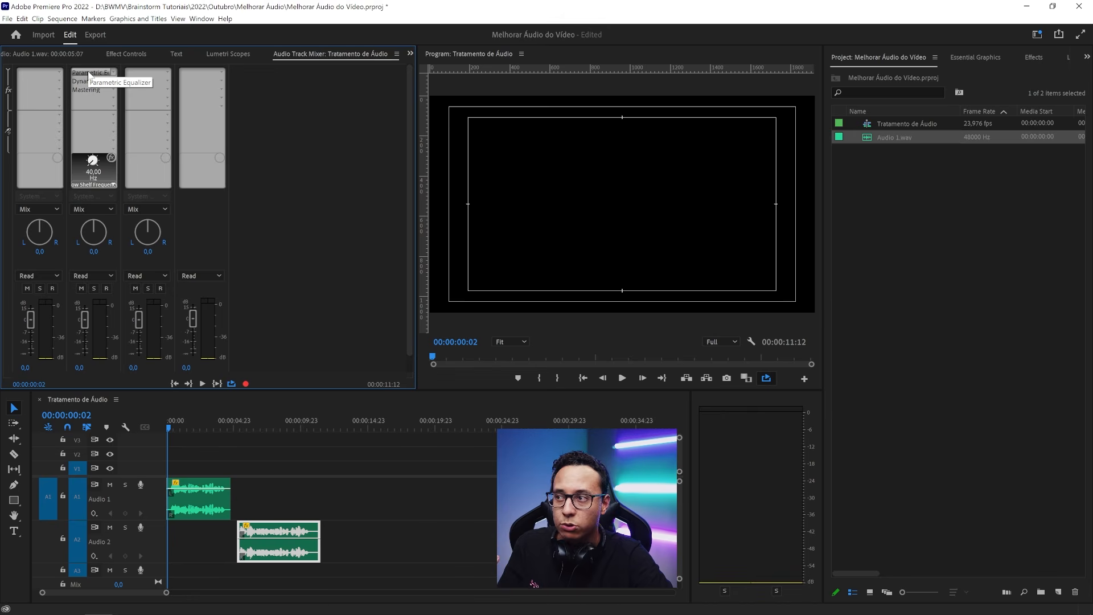
left_click(113, 73)
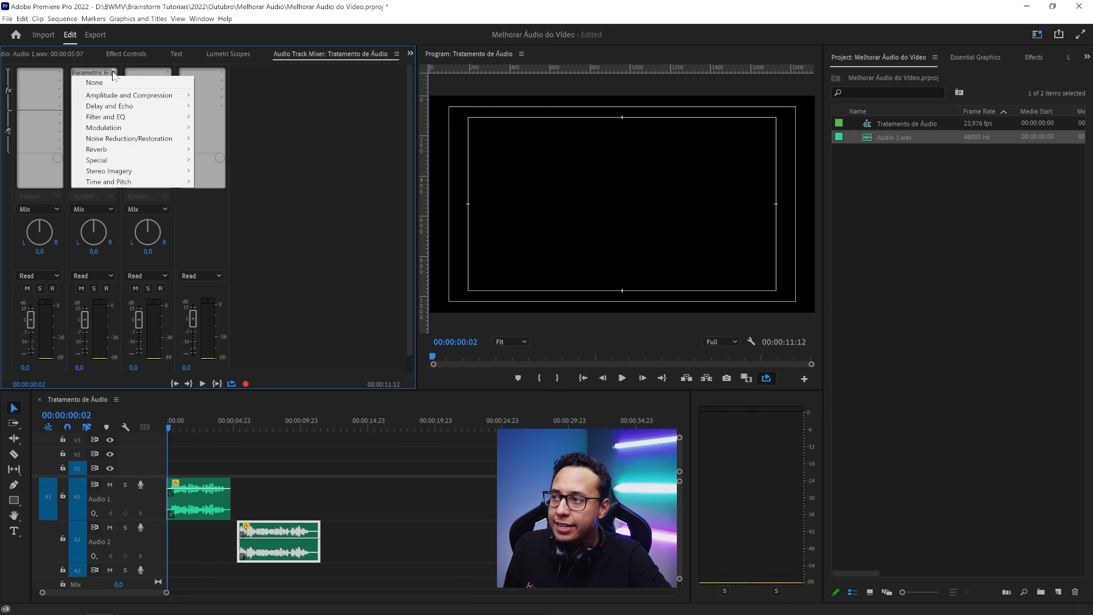
mouse_move(128, 119)
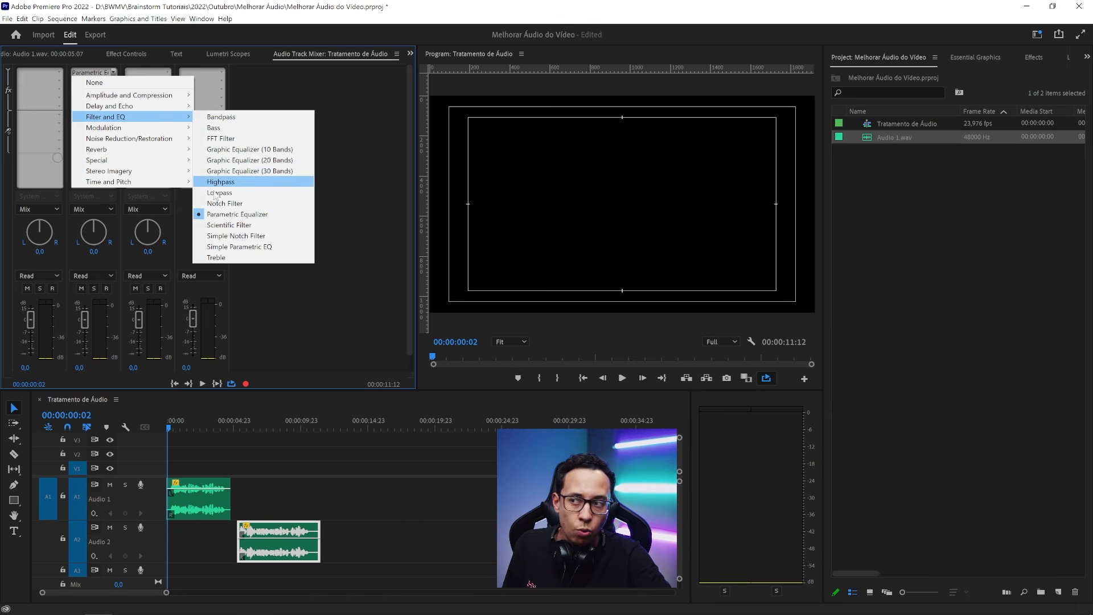
left_click(114, 70)
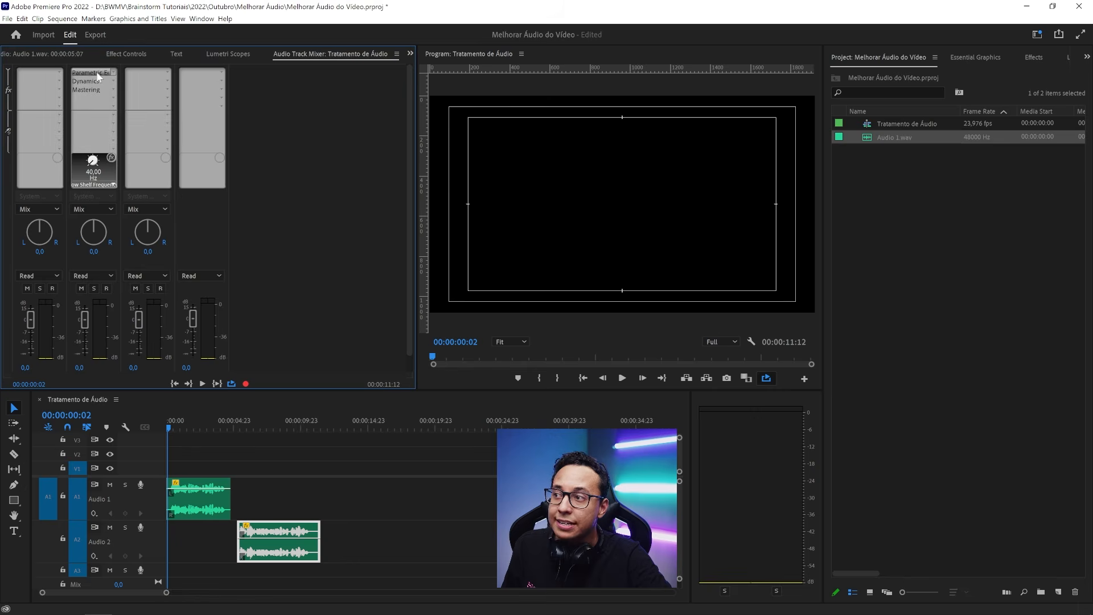
Open the Audio 2 Parametric Equalizer, enable its high-pass filter and set the cutoff to 83 Hz
double_click(91, 75)
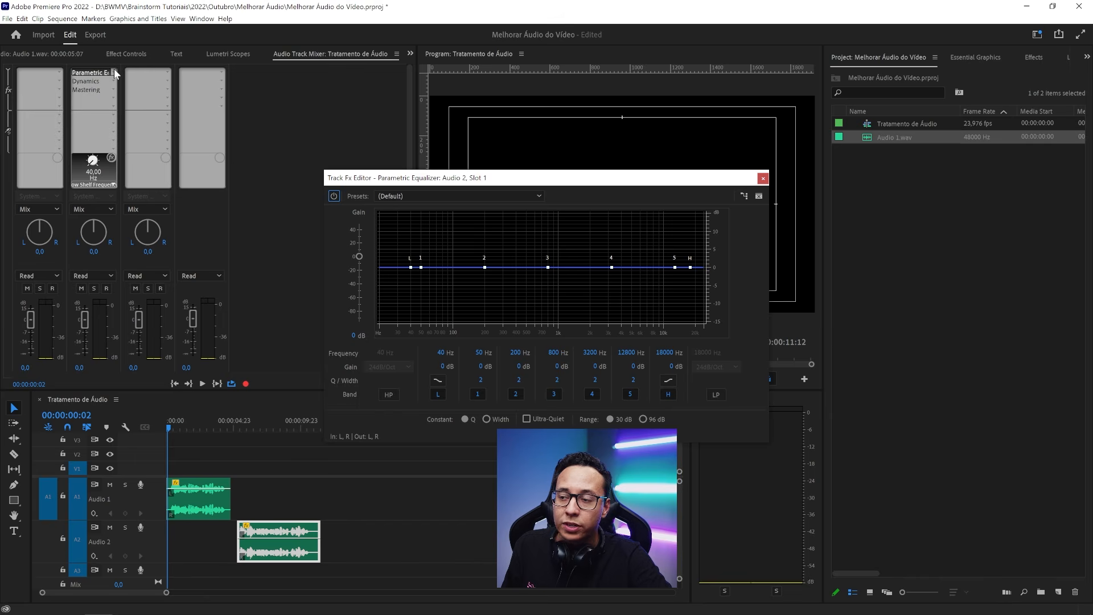
left_click(388, 395)
left_click_drag(411, 266, 443, 266)
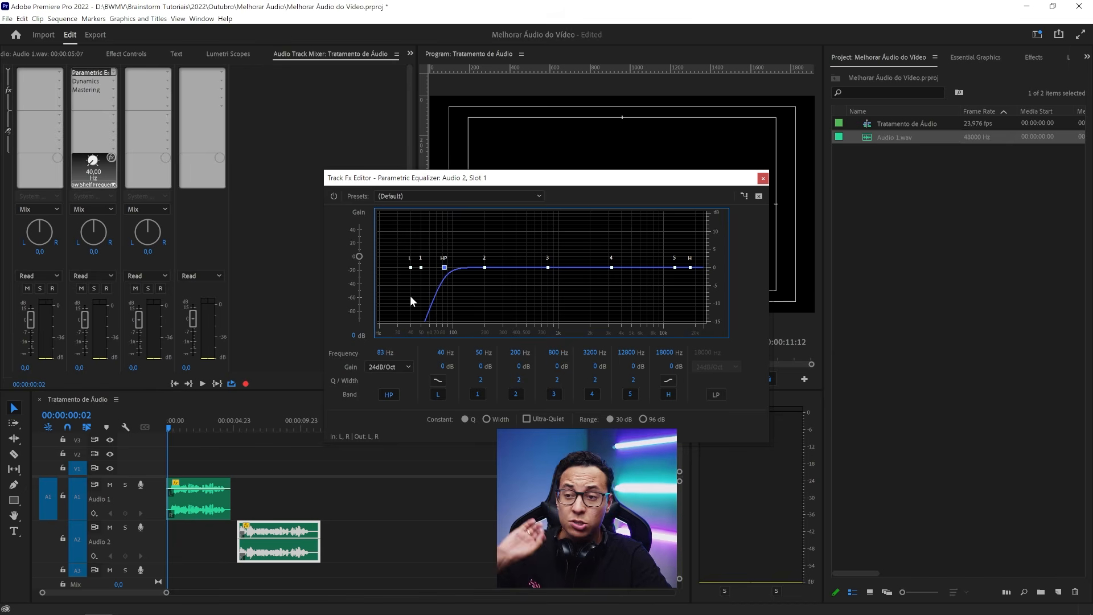
Enable the equalizer's low-pass filter, set its cutoff to 23519 Hz and close the effect editor
left_click(715, 394)
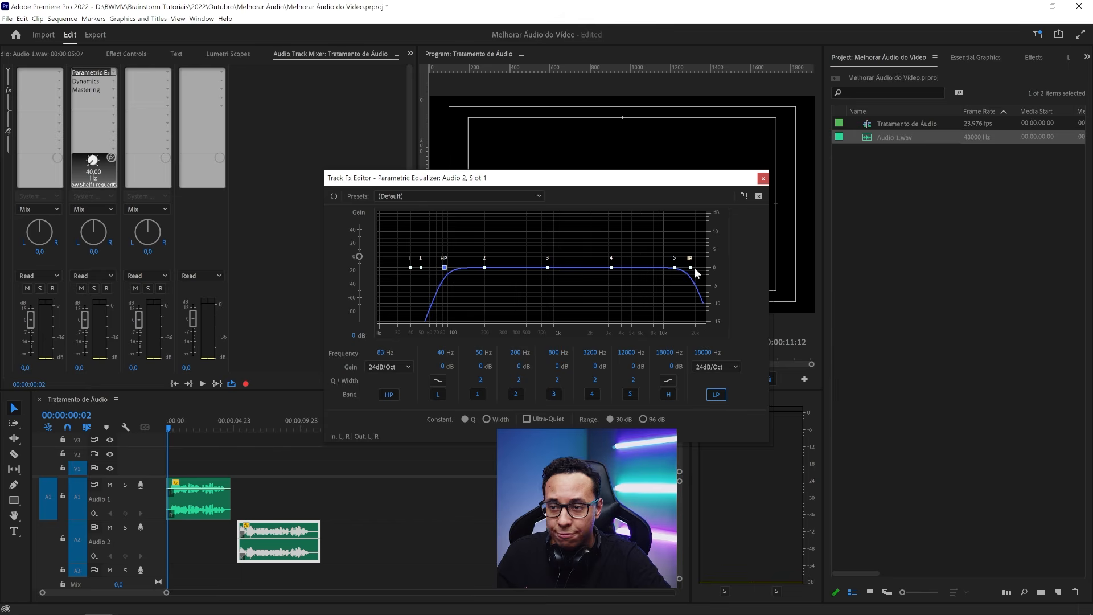
left_click_drag(705, 352, 715, 349)
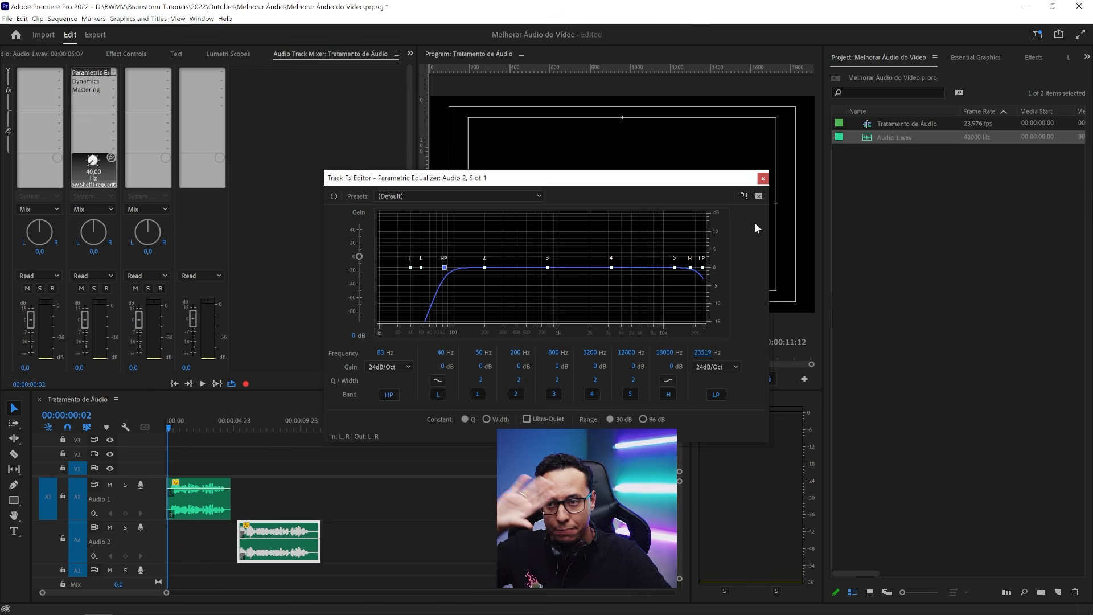
left_click(763, 179)
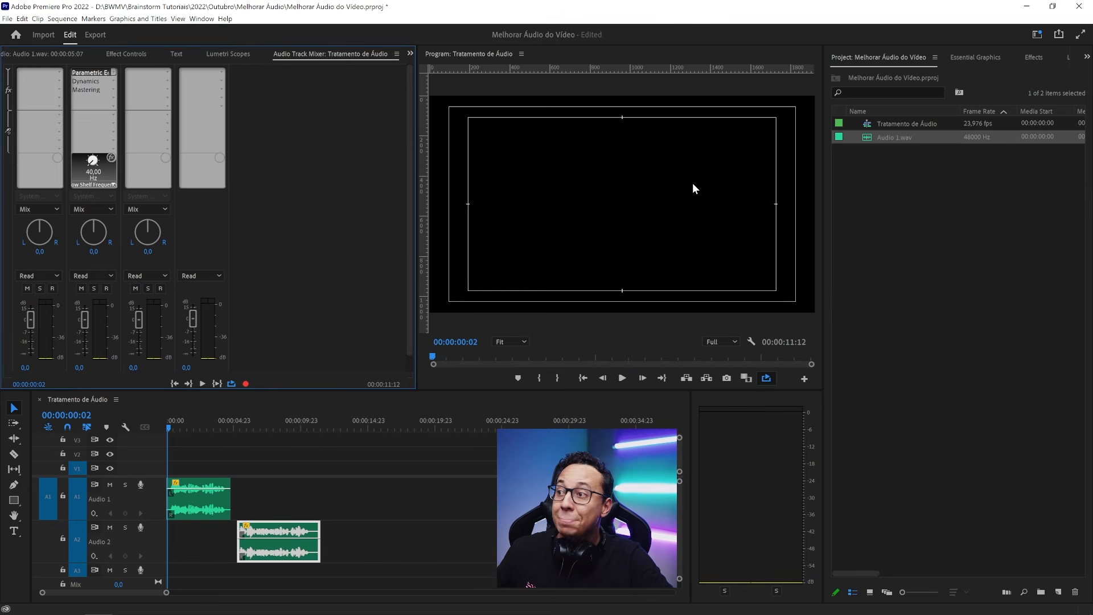
Open the Dynamics effect of the Audio 2 track for editing and bypass it
left_click(103, 81)
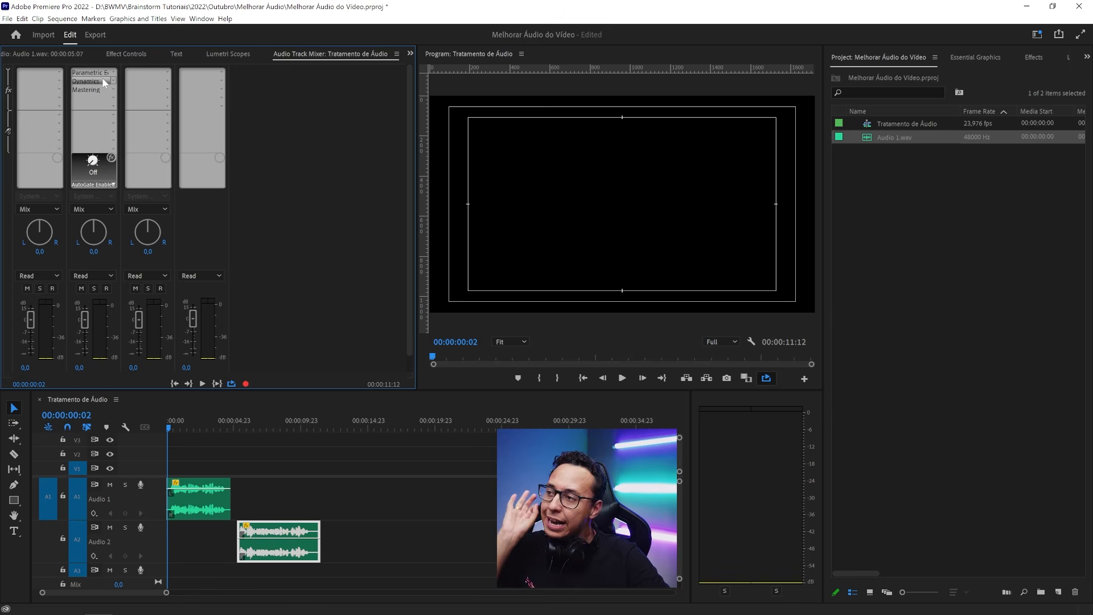
double_click(103, 80)
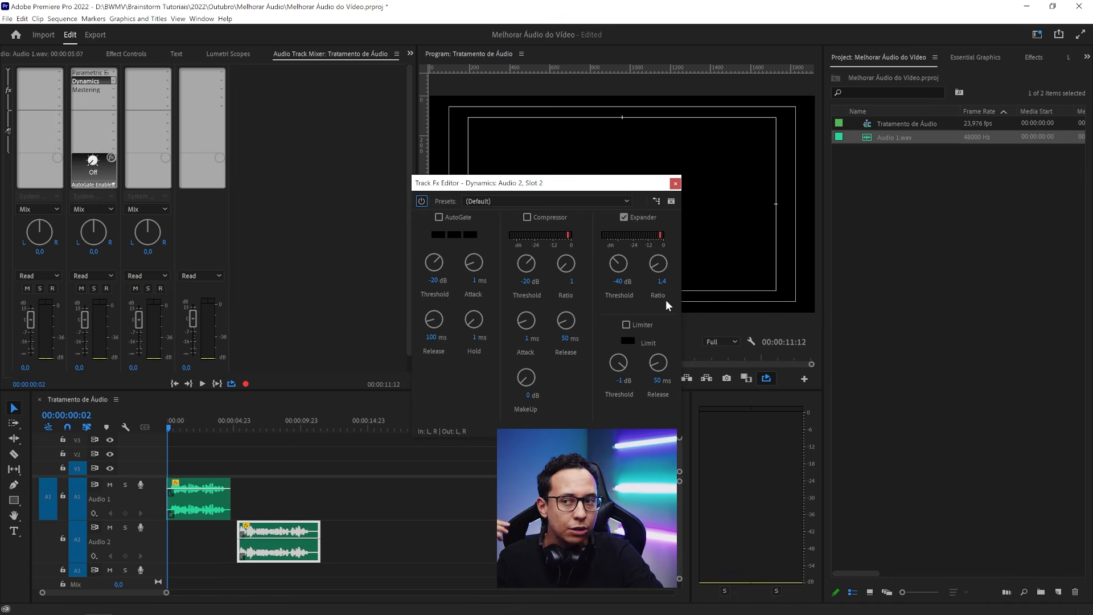
left_click(421, 202)
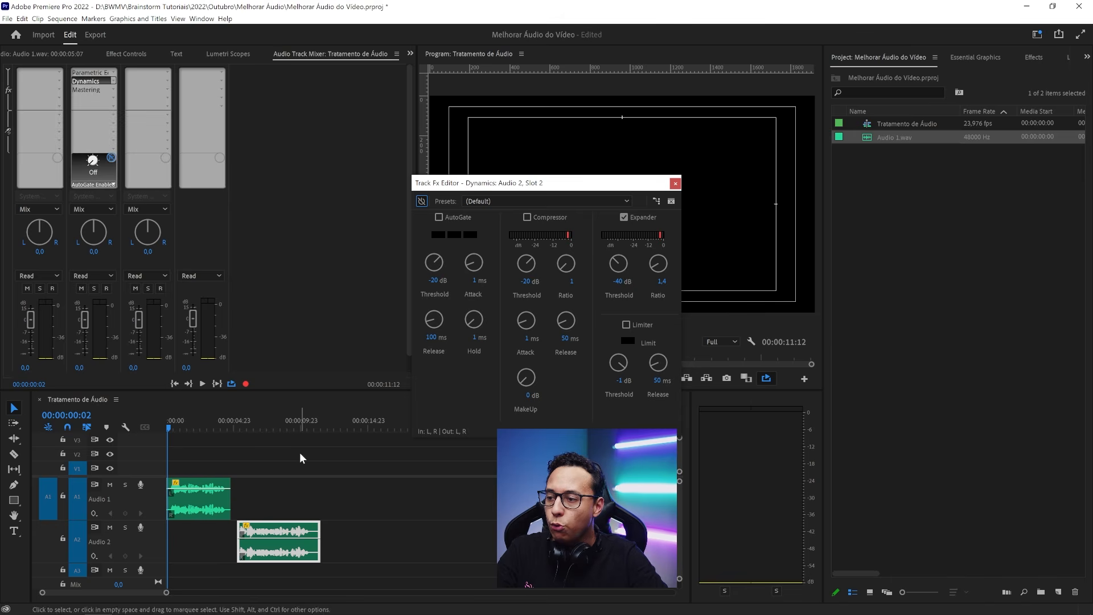
Play back the closing part of the Audio 2 clip with Dynamics bypassed, watching the audio meters for background noise
left_click(297, 428)
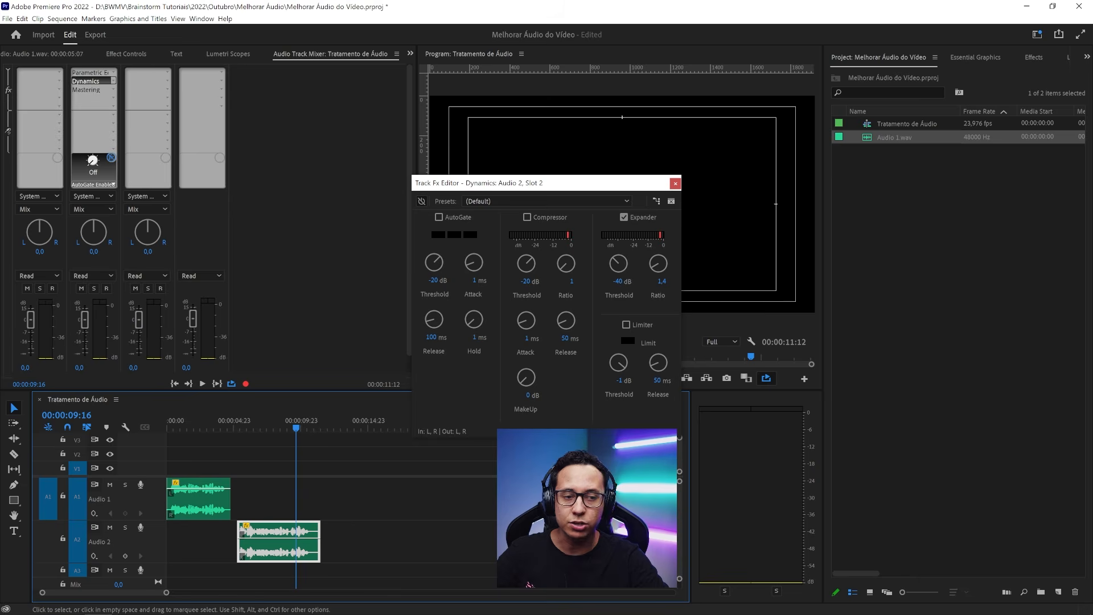
left_click(342, 492)
key("space")
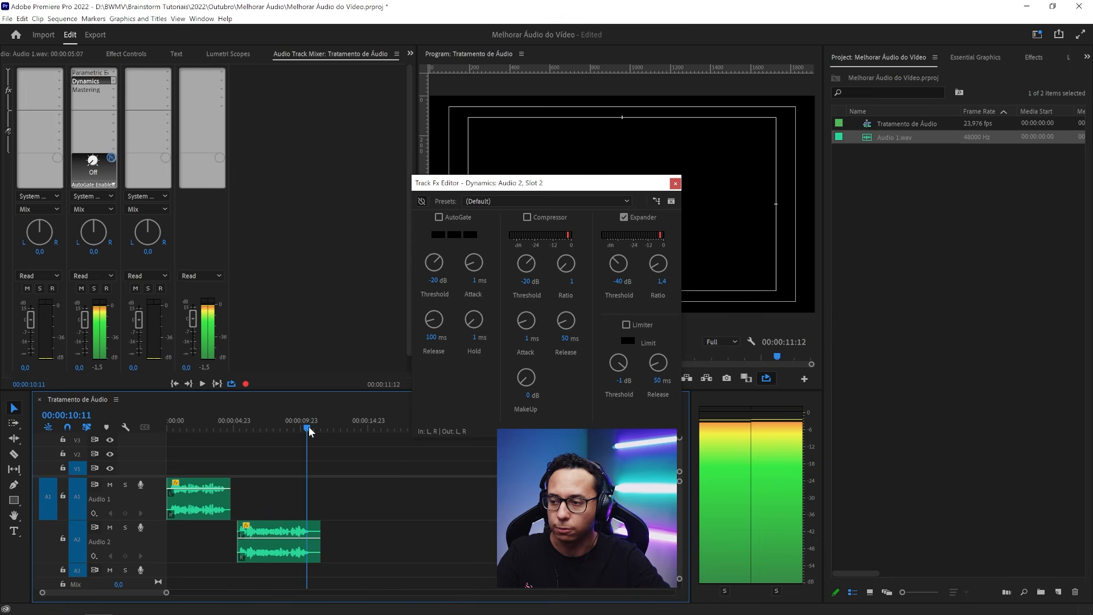
left_click(243, 428)
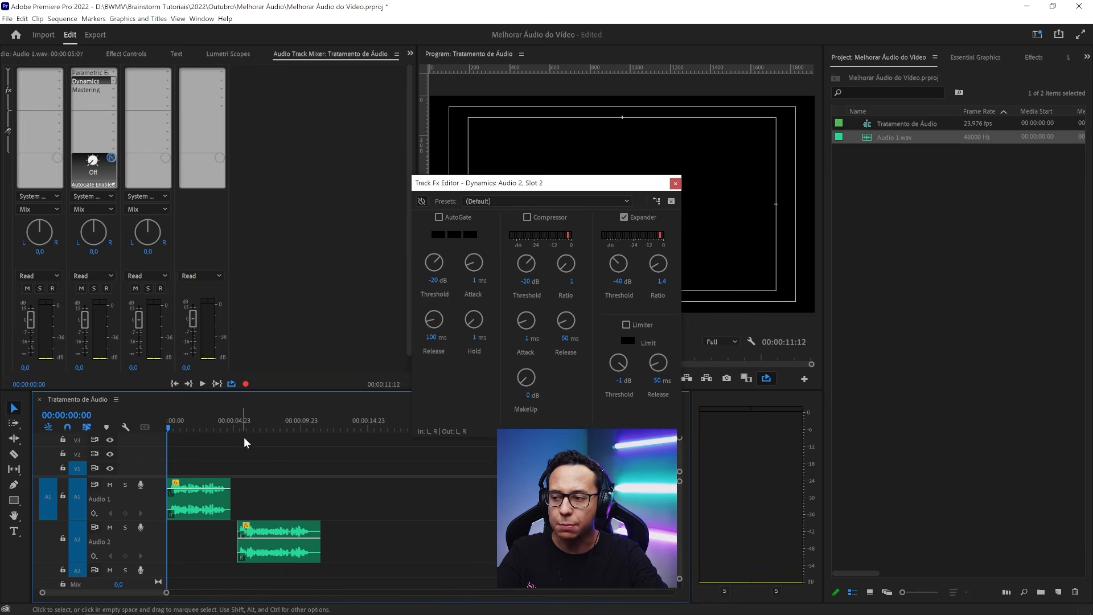
left_click(297, 424)
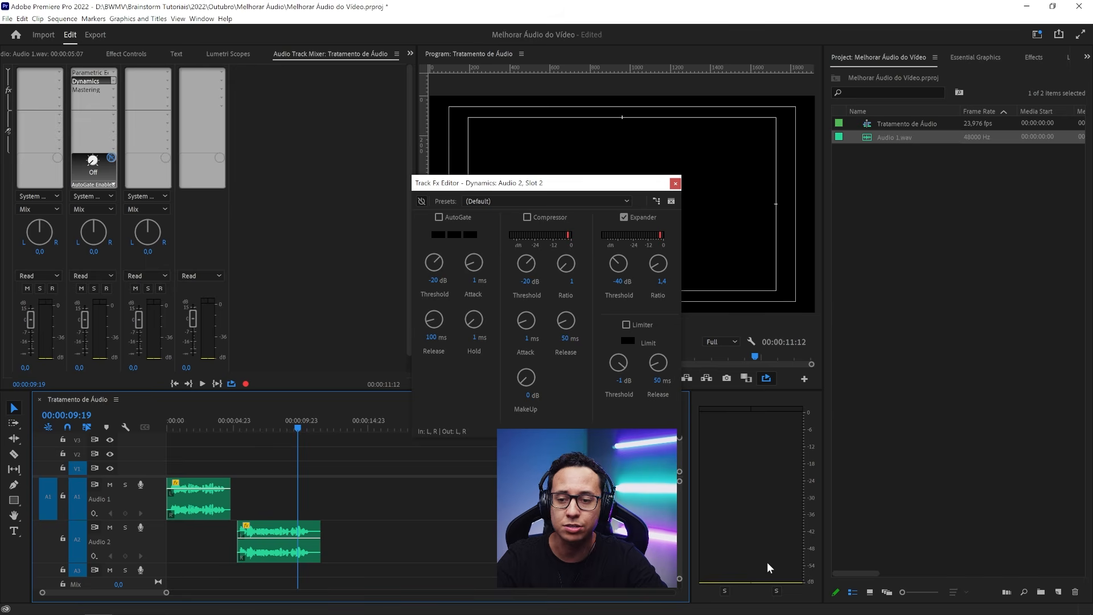
left_click(291, 428)
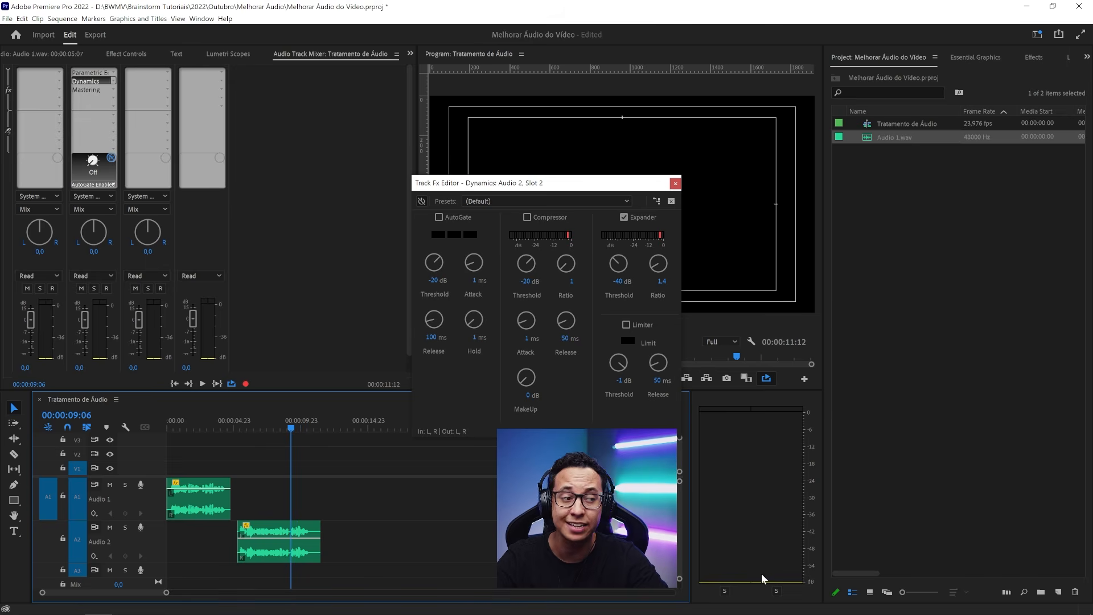
key("space")
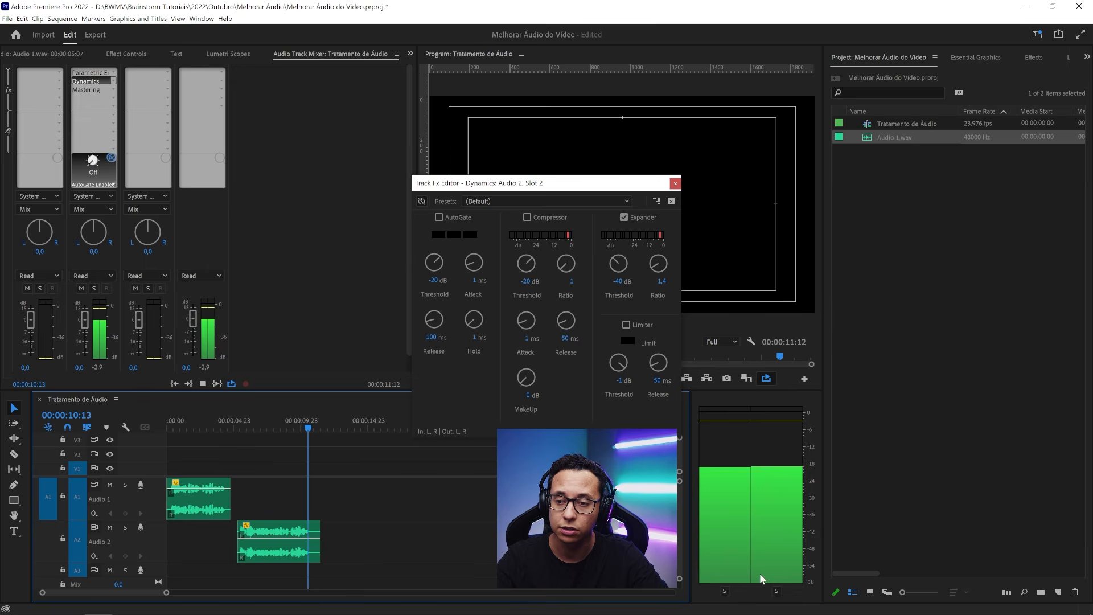
key("space")
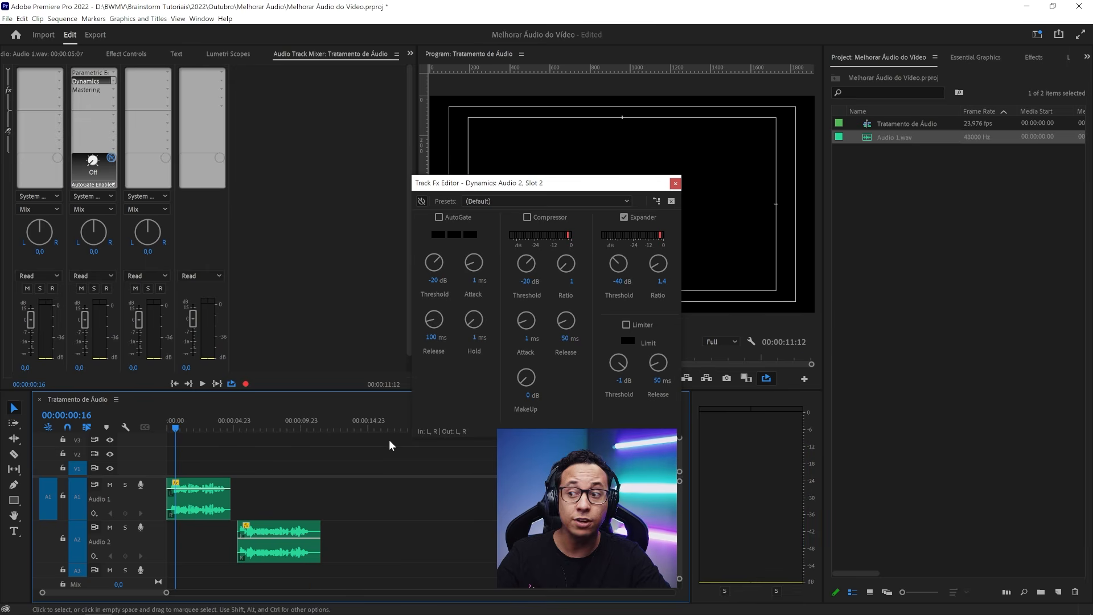
left_click(320, 421)
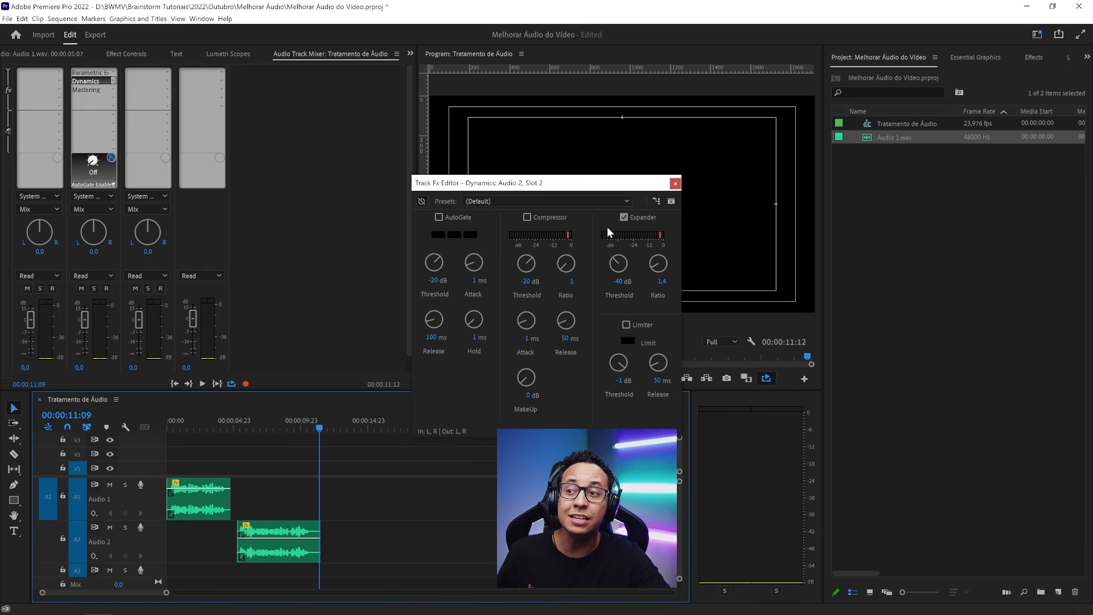
Turn the Dynamics effect back on and play the Audio 2 clip from its beginning to check the noise level
left_click(421, 201)
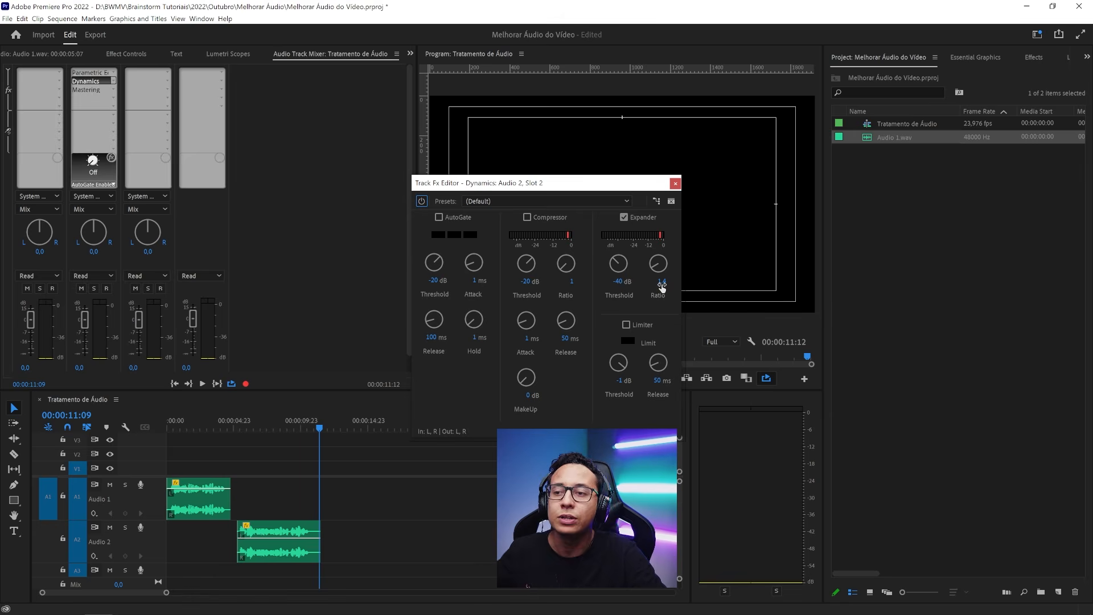
left_click(242, 421)
left_click(239, 418)
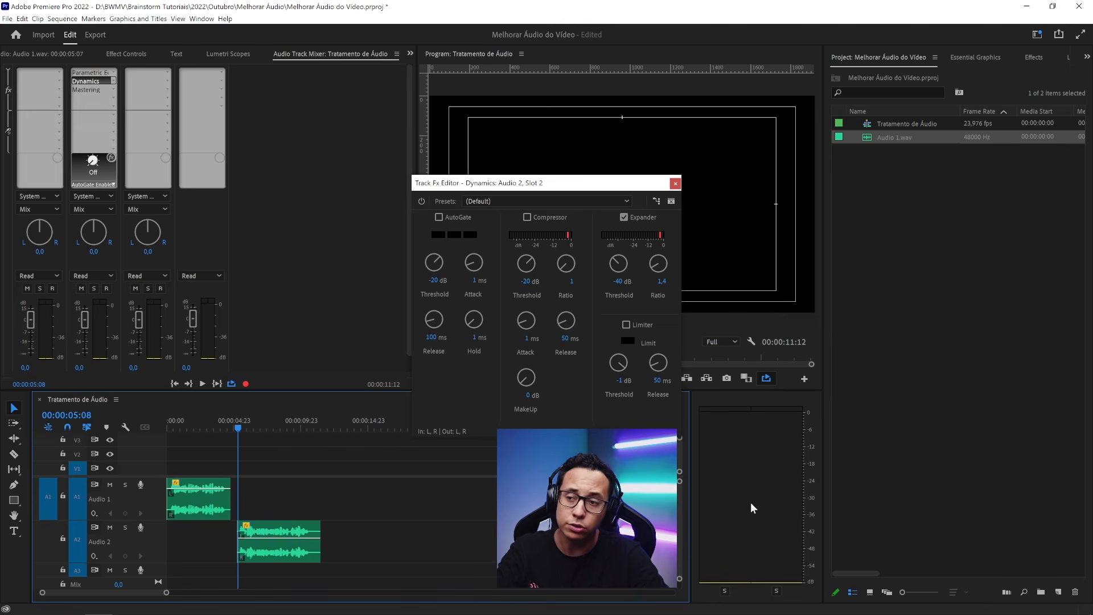
key("space")
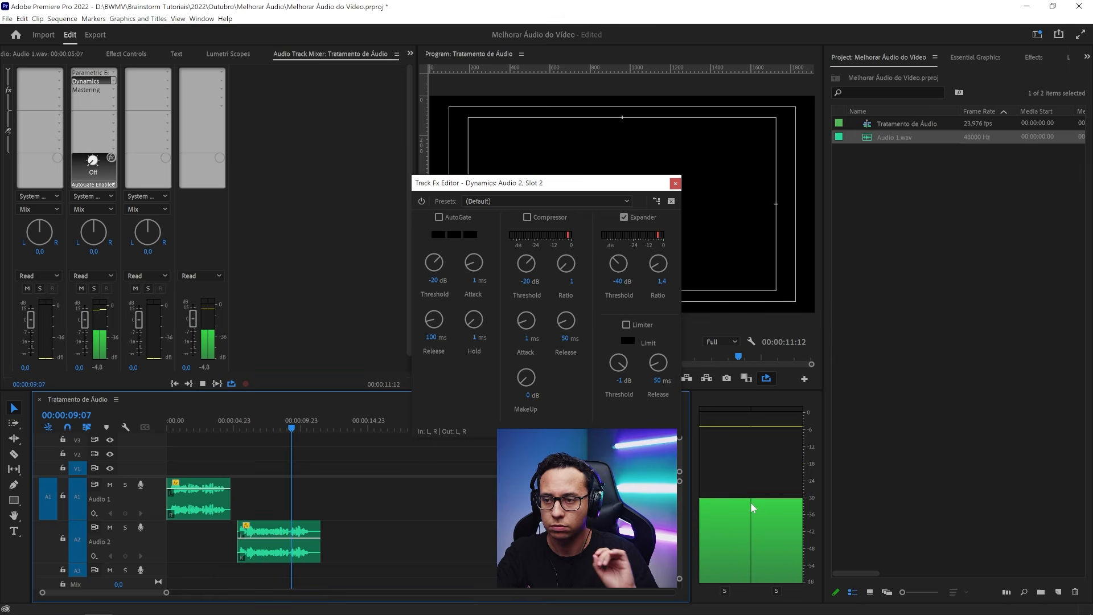
key("space")
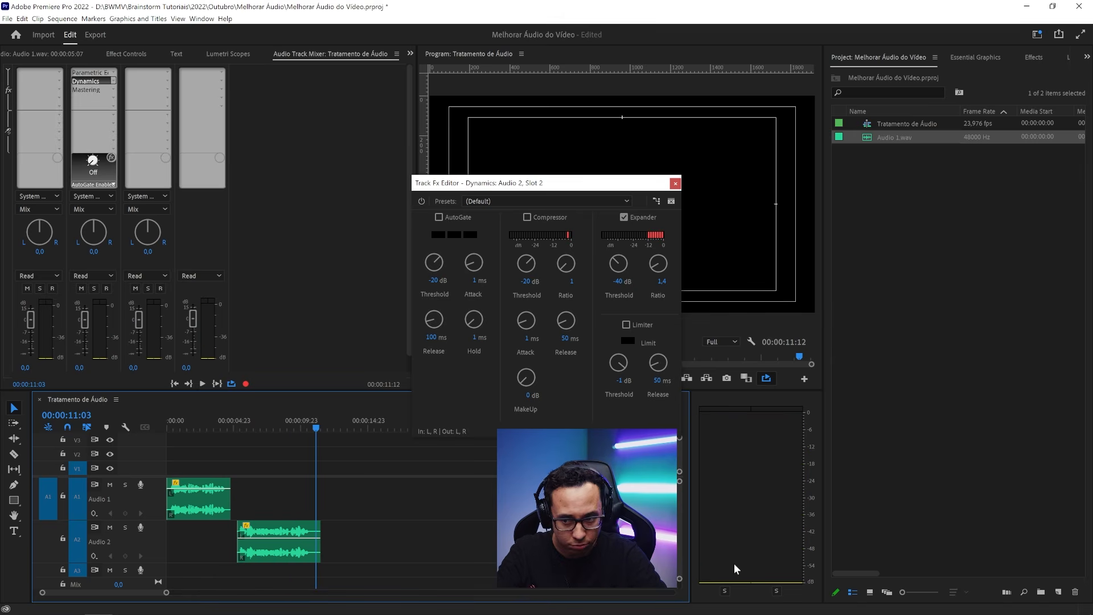
Replay the closing part of the Audio 2 clip with the Expander active to check the background noise
left_click(306, 427)
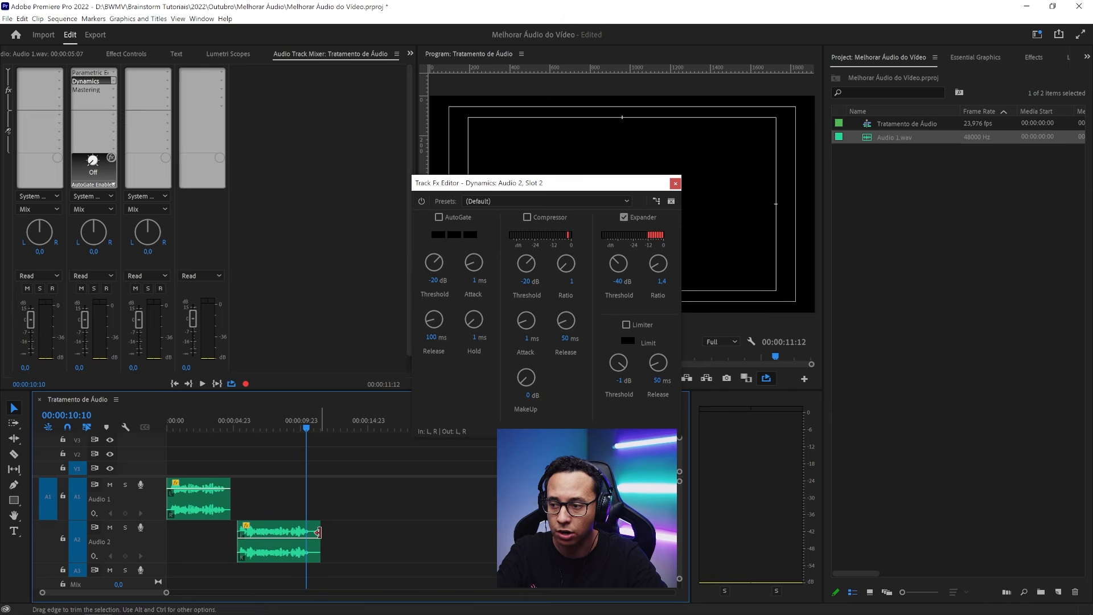
left_click(301, 426)
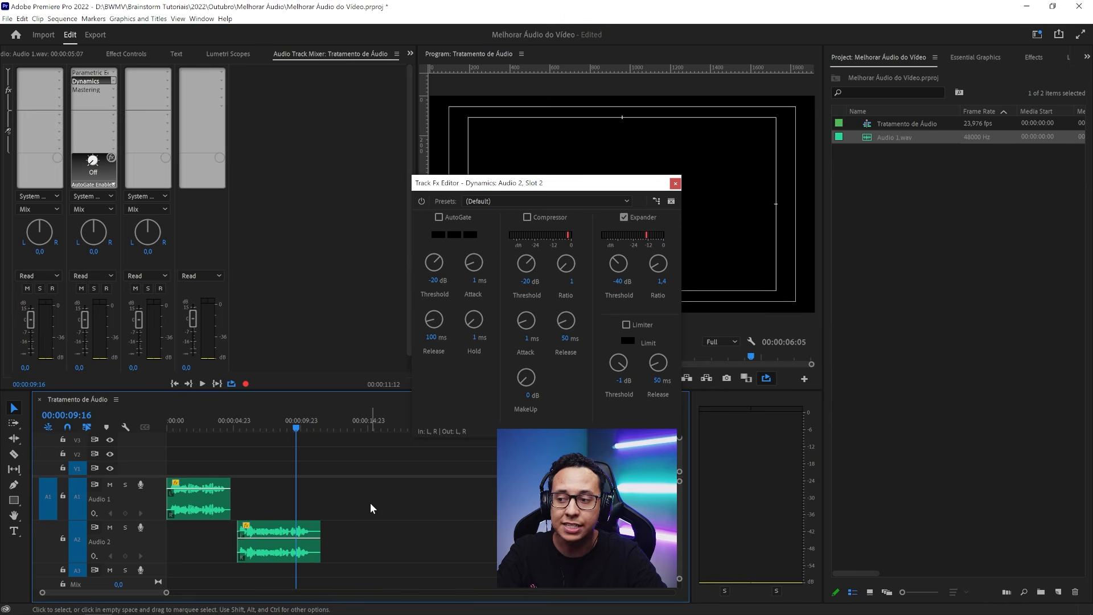
key("space")
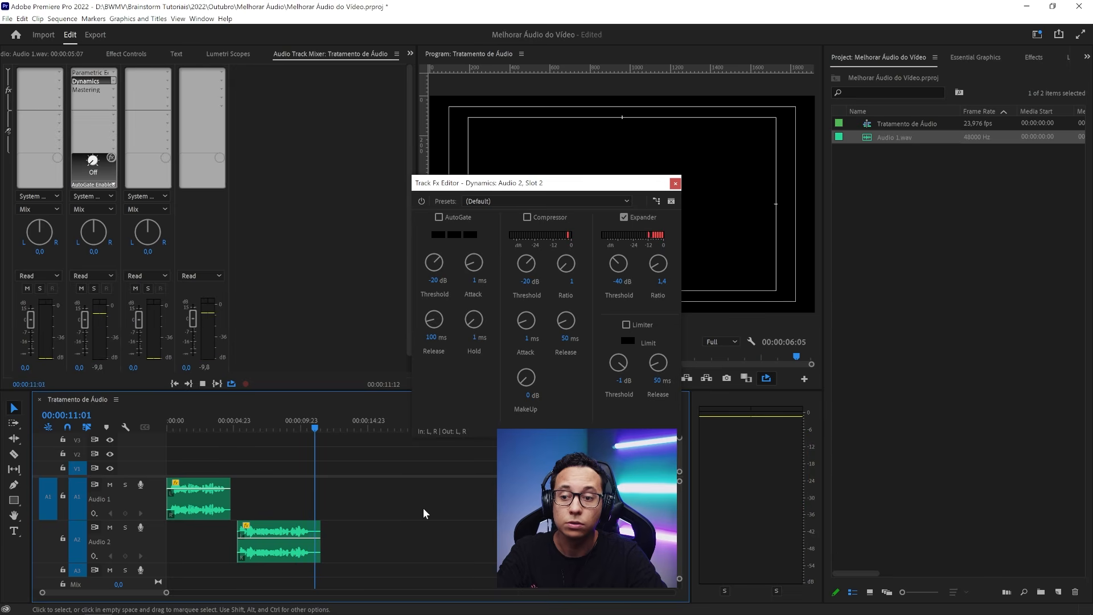
left_click(302, 428)
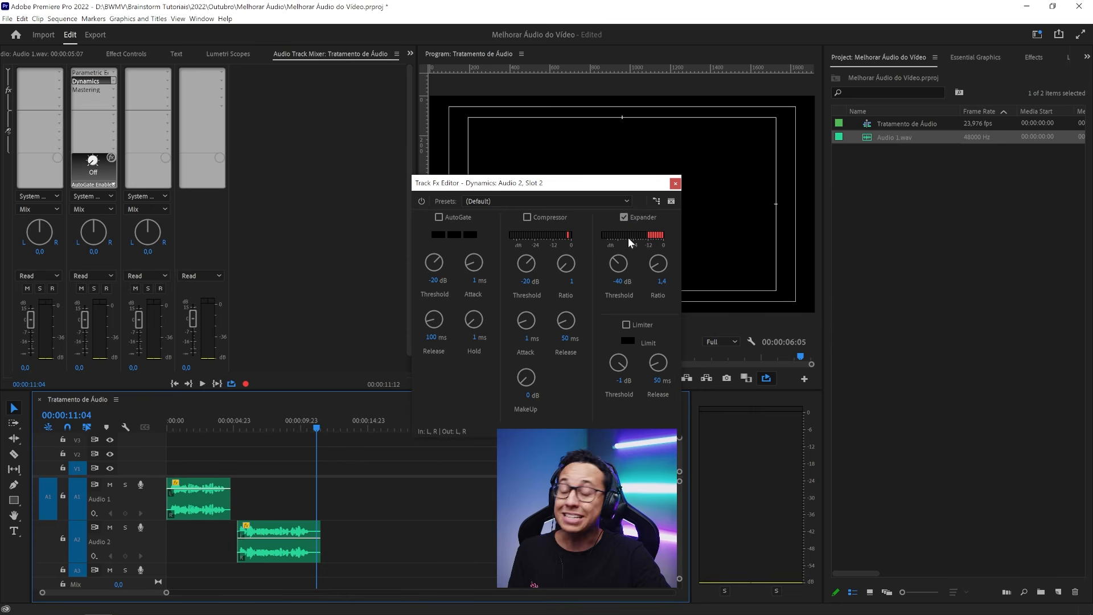
left_click_drag(315, 426, 309, 425)
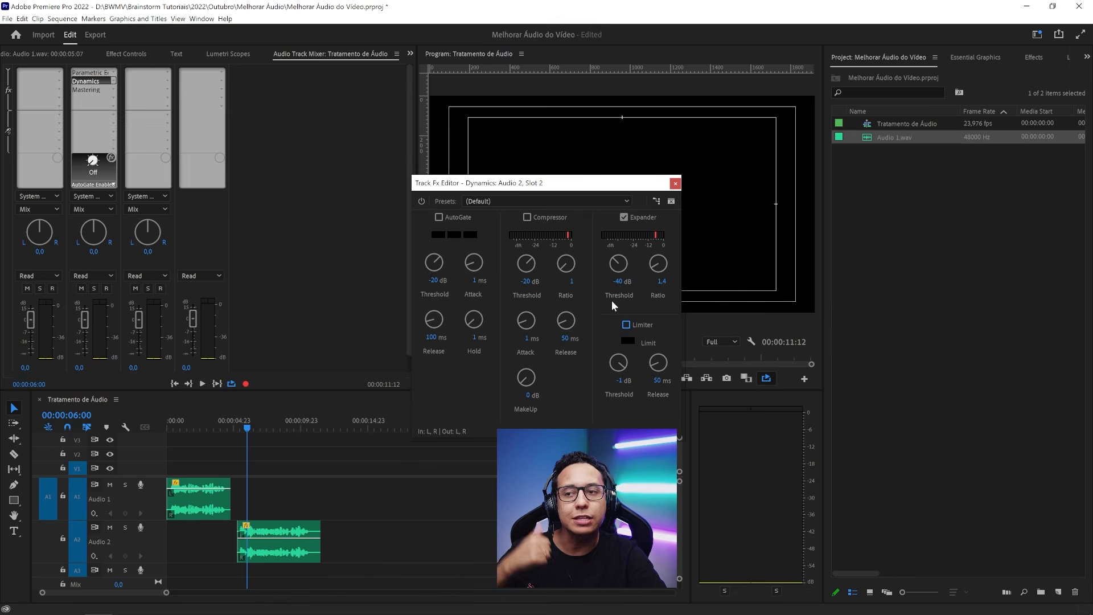
Close the Dynamics editor and assign the Special effect Mastering to the third effect slot of Audio 2
left_click(674, 183)
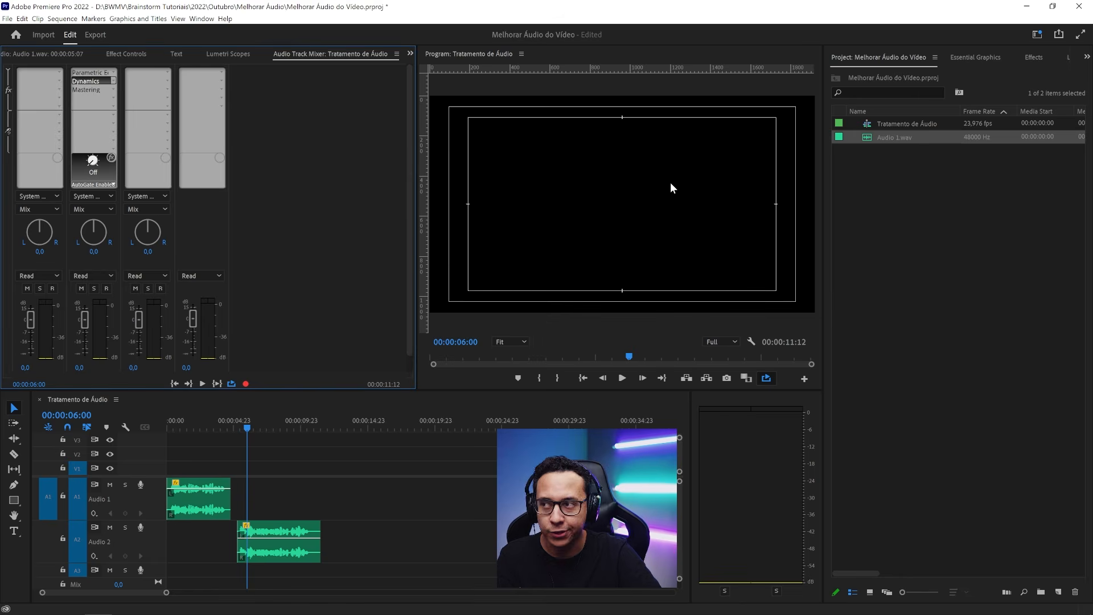
left_click(112, 90)
mouse_move(114, 180)
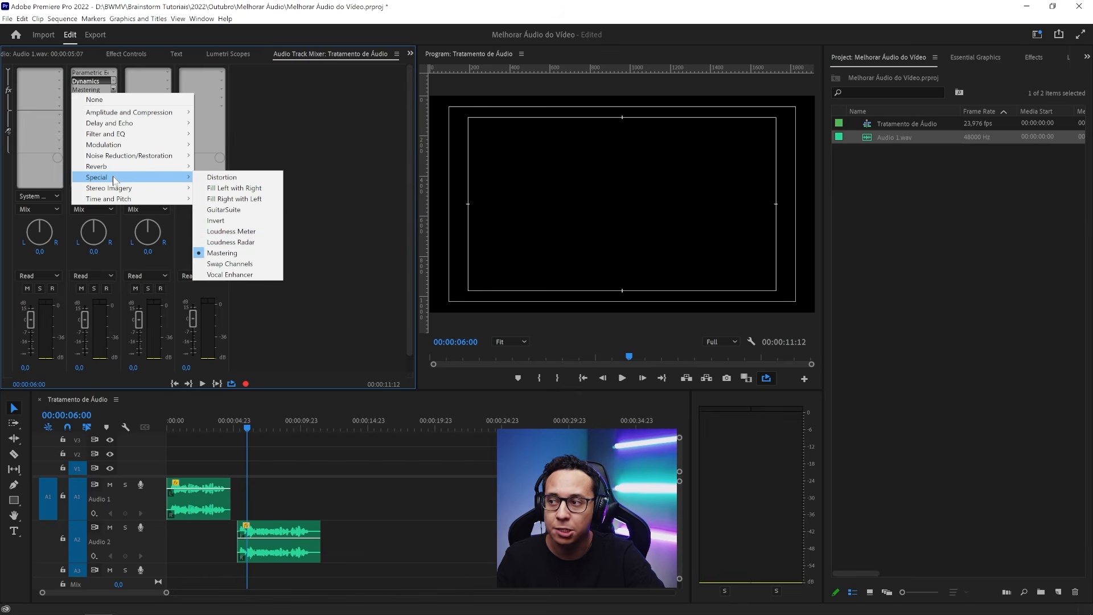
left_click(254, 255)
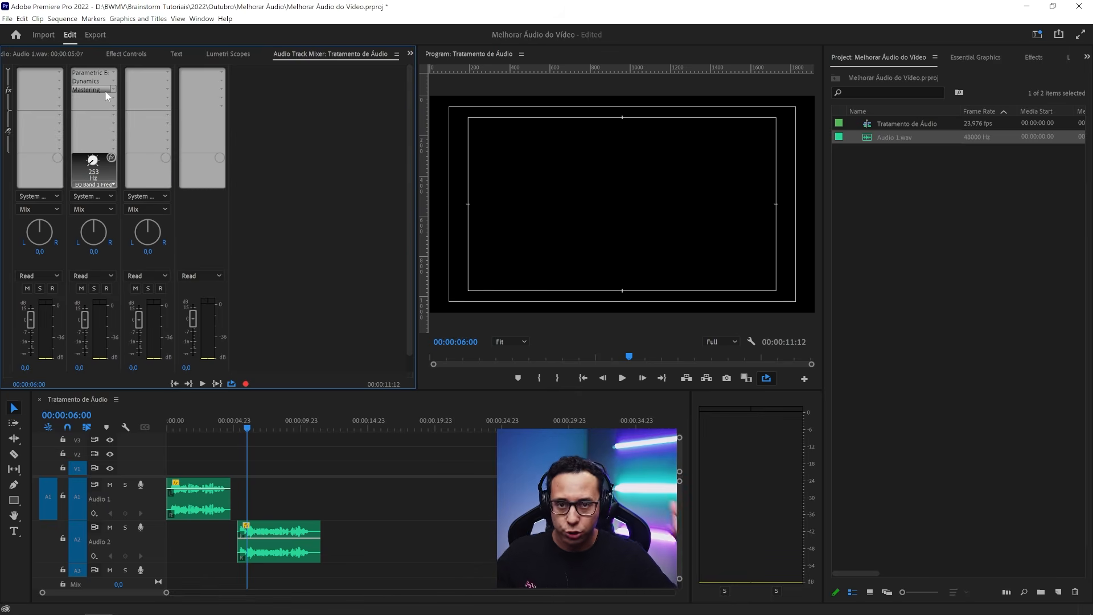
Open the Mastering effect of Audio 2 for editing and choose the Subtle Clarity preset
double_click(91, 89)
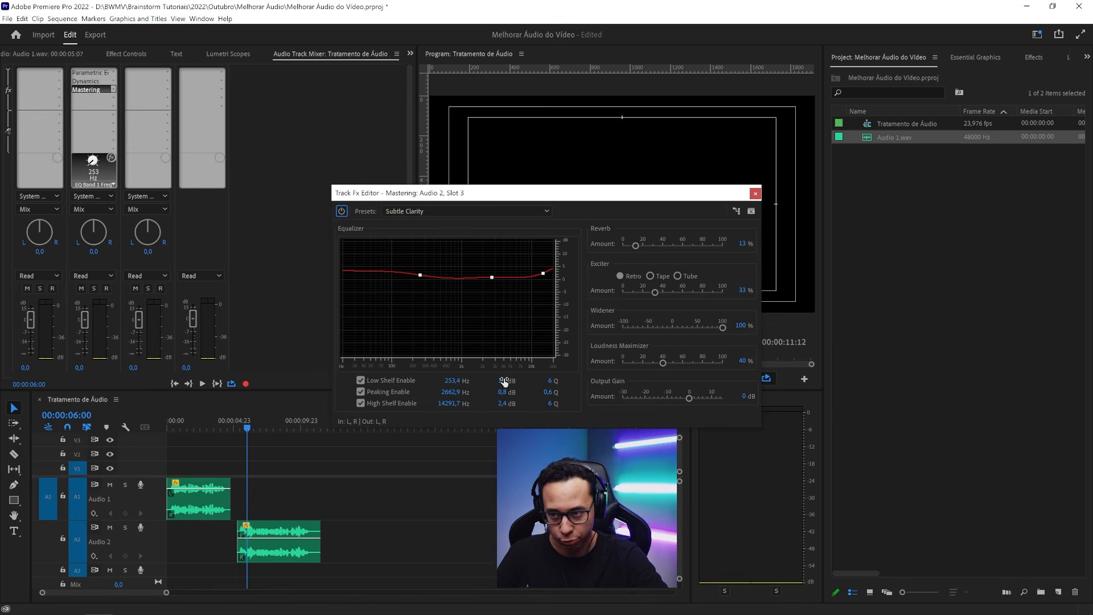
left_click(425, 210)
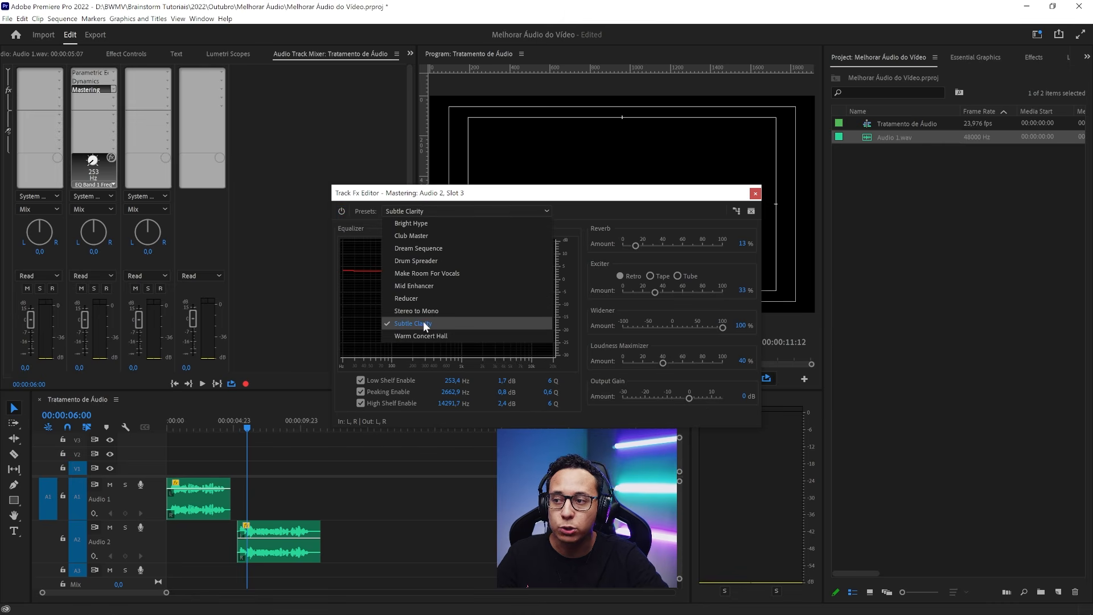
left_click(100, 96)
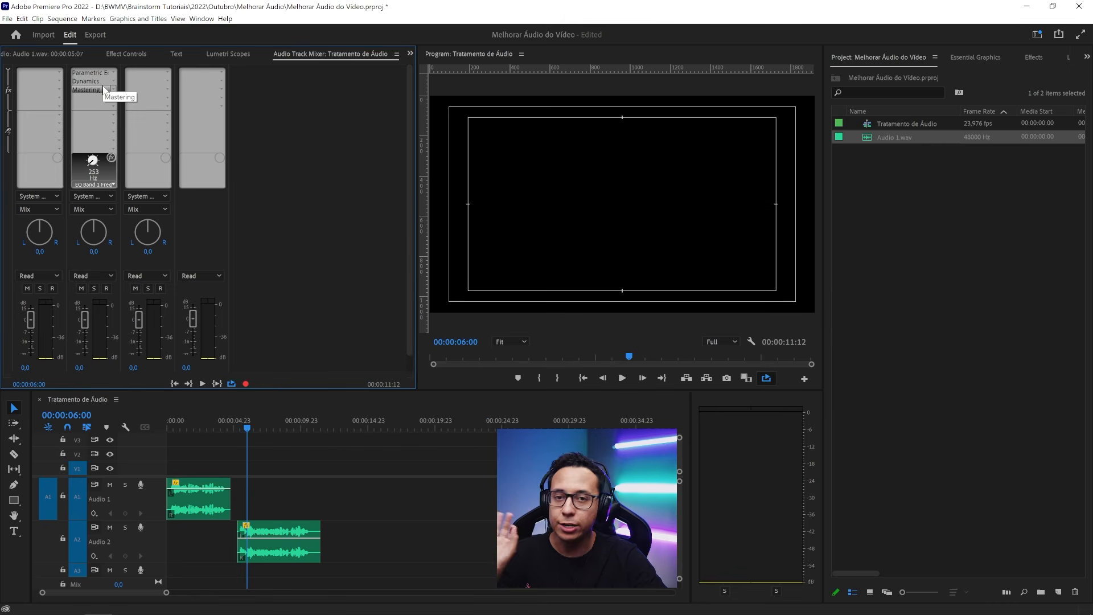
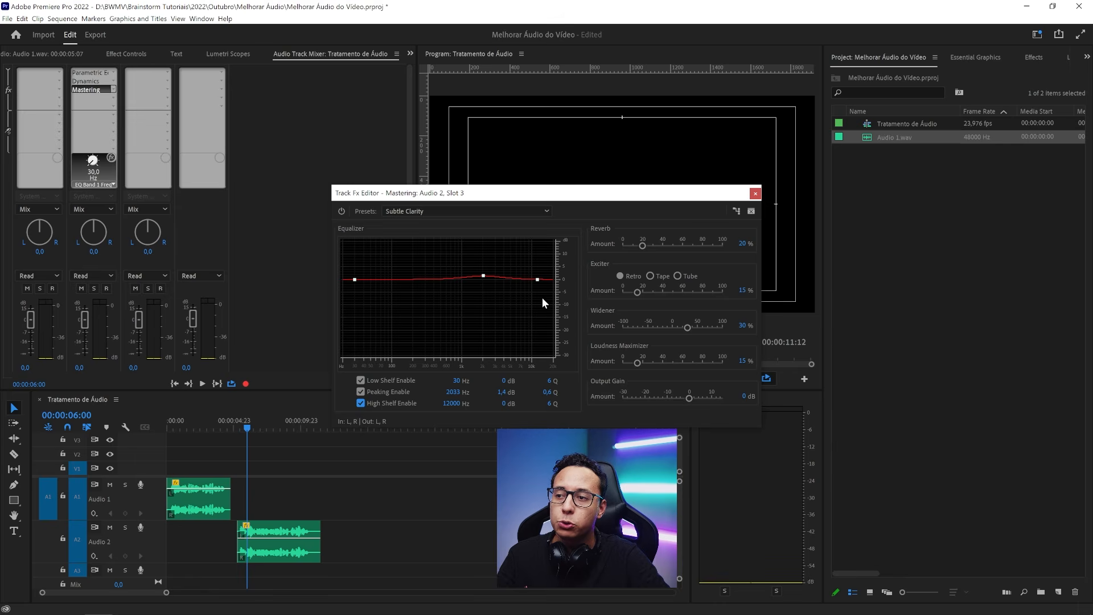
Raise the Mastering equalizer's low shelf to about 0.8 dB at 125 Hz and its high shelf to about 1 dB at 15400 Hz
left_click_drag(356, 280, 398, 277)
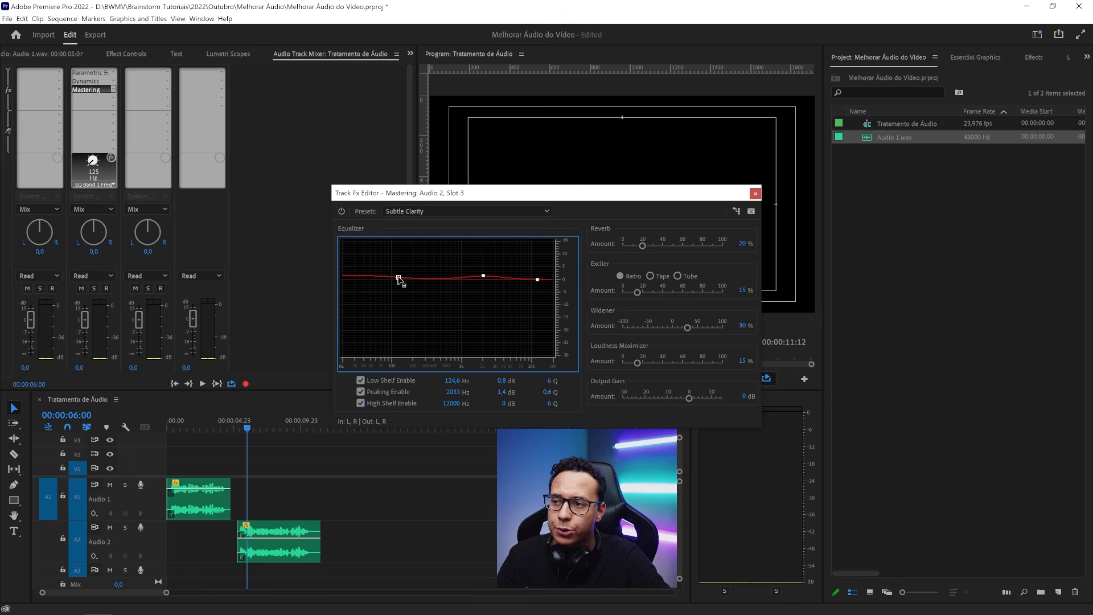
left_click_drag(540, 279, 538, 279)
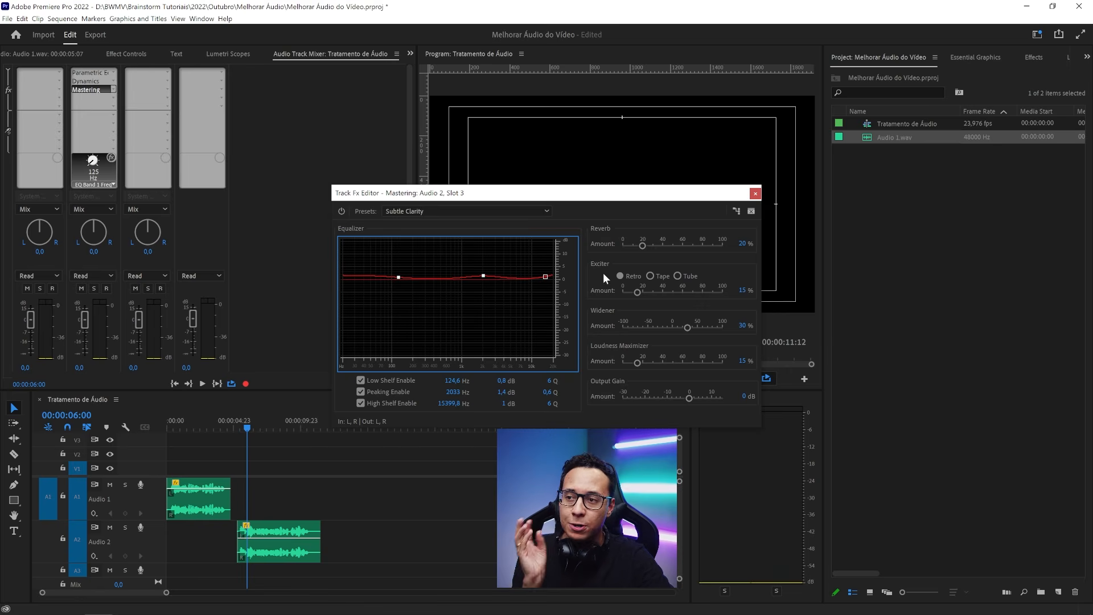
Set the Mastering effect's Reverb, Exciter, Widener and Loudness Maximizer amounts to 0%
left_click_drag(641, 245, 622, 245)
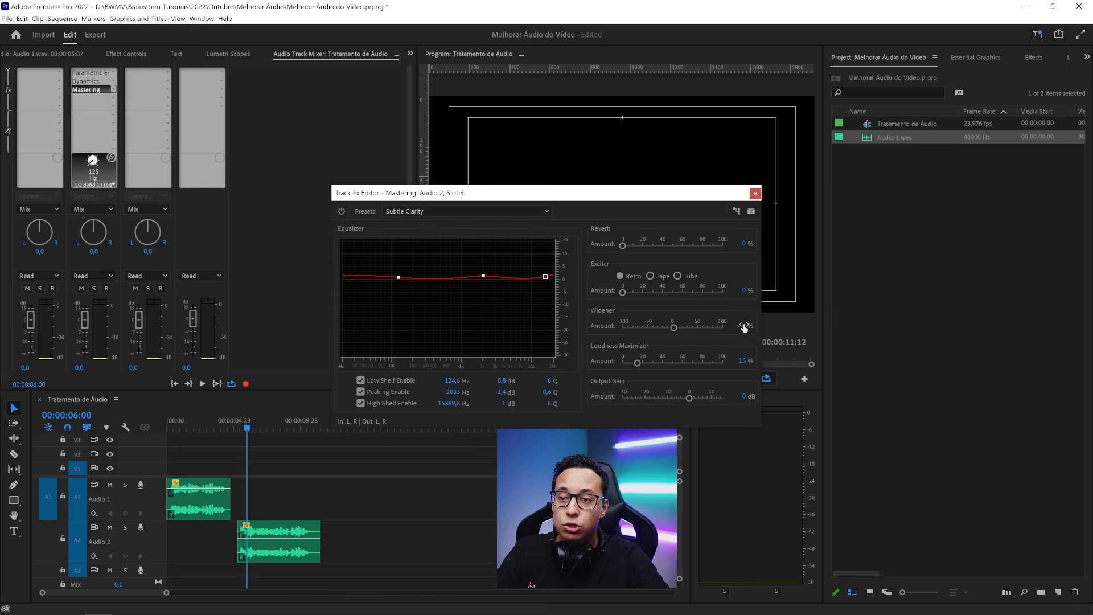
left_click_drag(637, 292, 622, 292)
left_click_drag(687, 327, 672, 327)
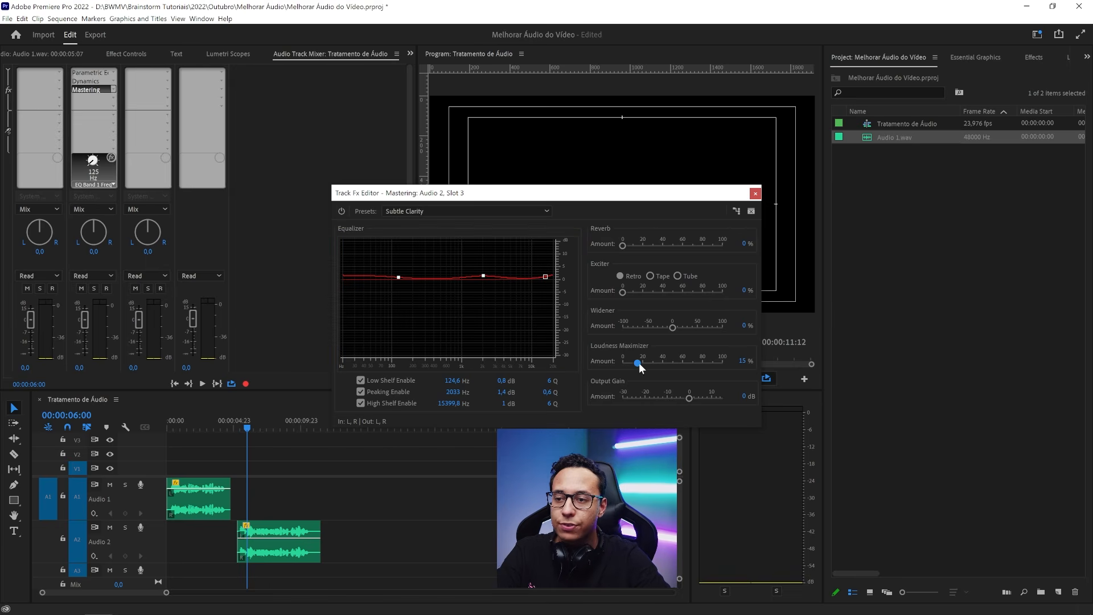
left_click_drag(637, 362, 622, 362)
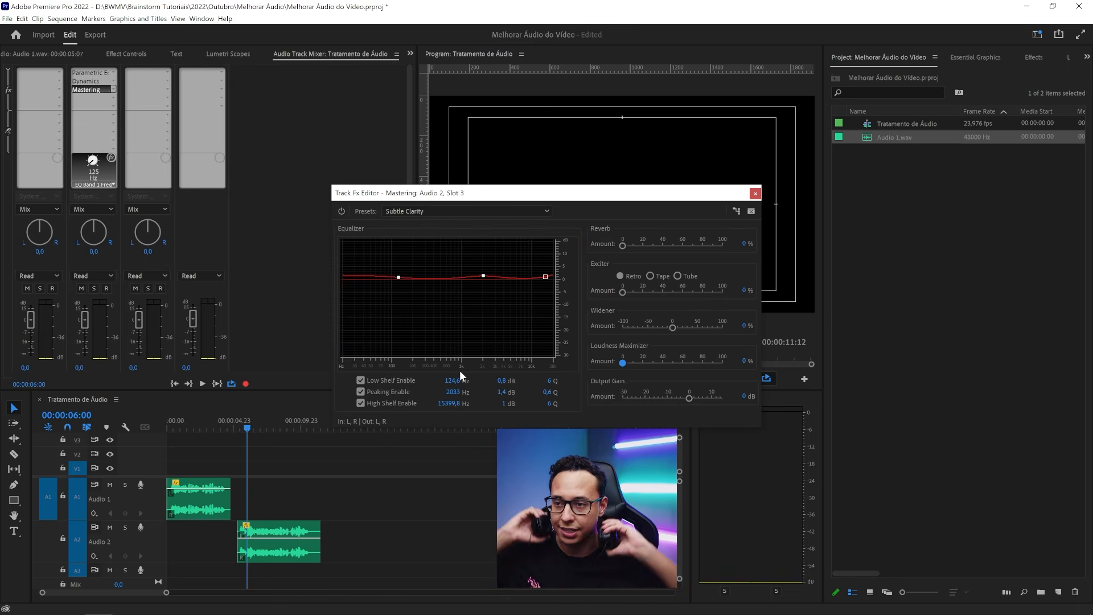
Play the Audio 2 clip from its beginning to hear the Mastering equalizer on its own
left_click(235, 426)
key("space")
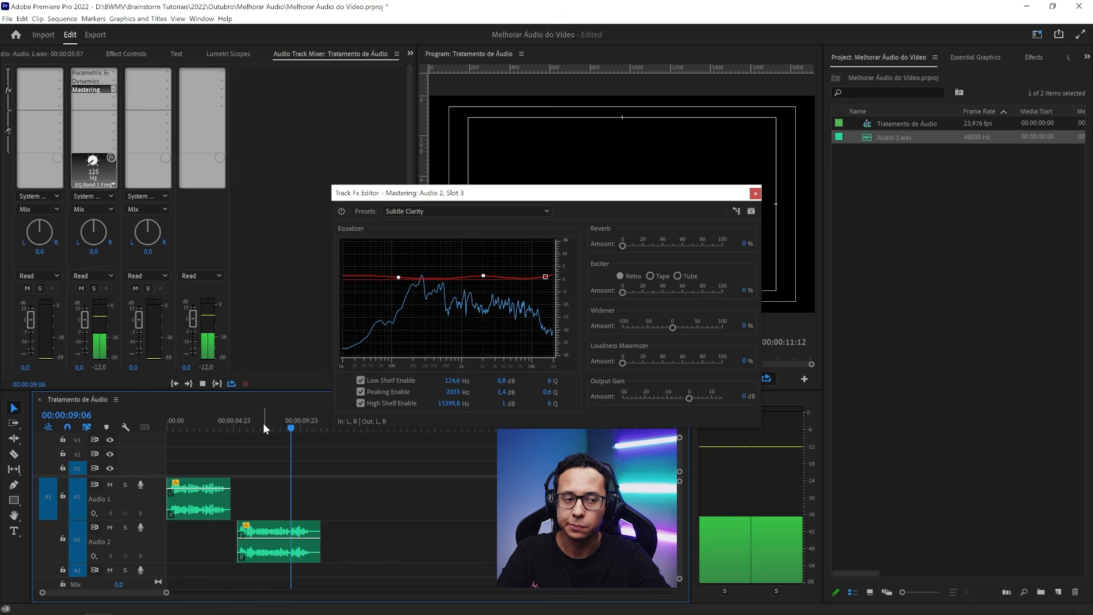
key("space")
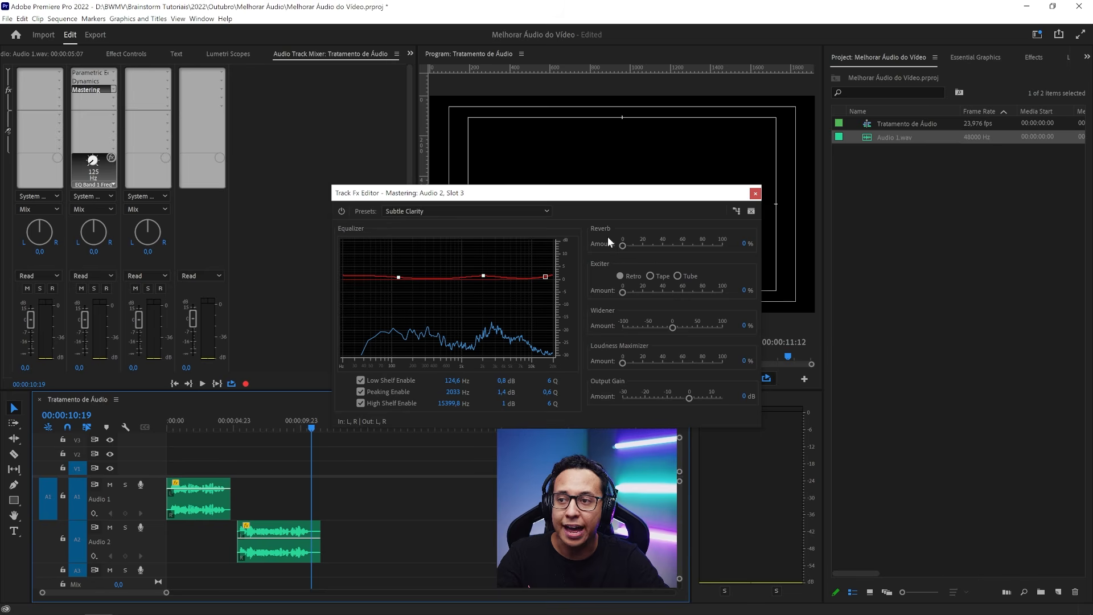
Set the Mastering reverb amount to 10% and play the Audio 2 clip from its start
left_click_drag(623, 245, 630, 244)
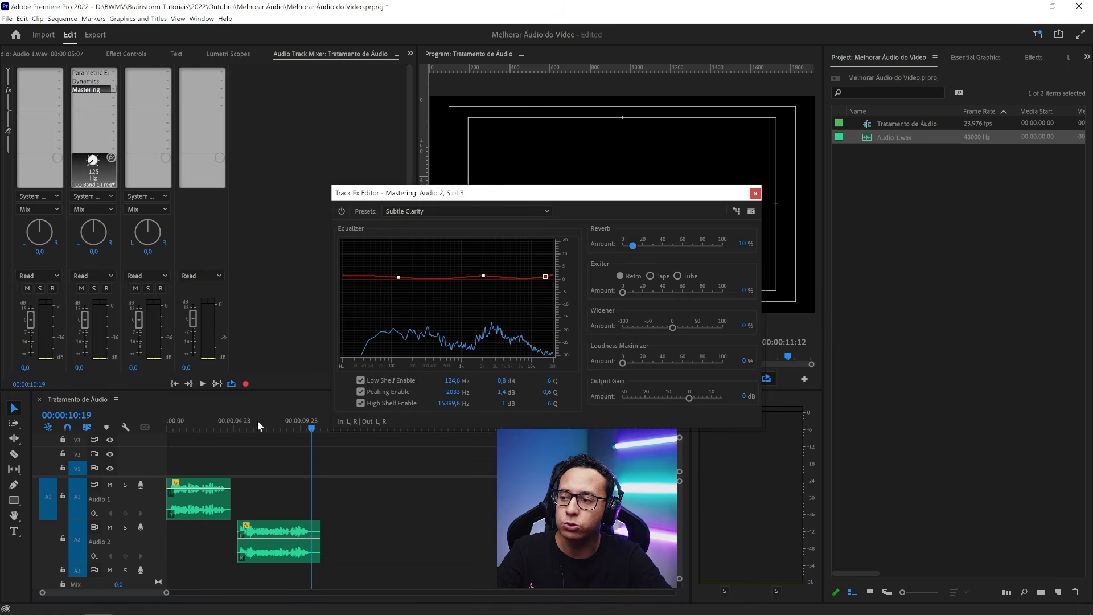
left_click(245, 428)
left_click_drag(246, 427, 236, 428)
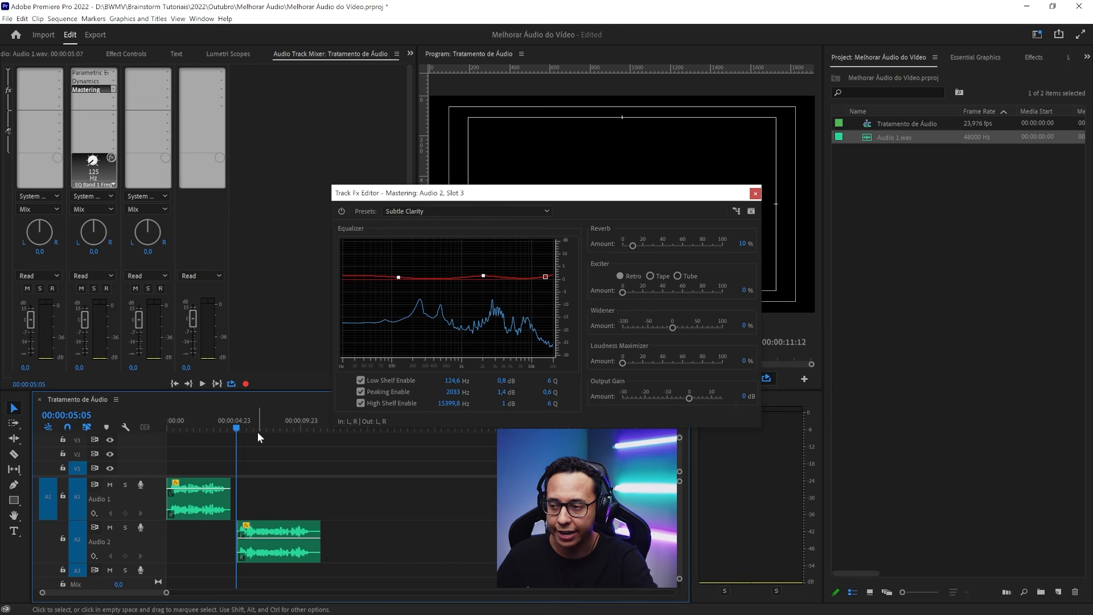
key("space")
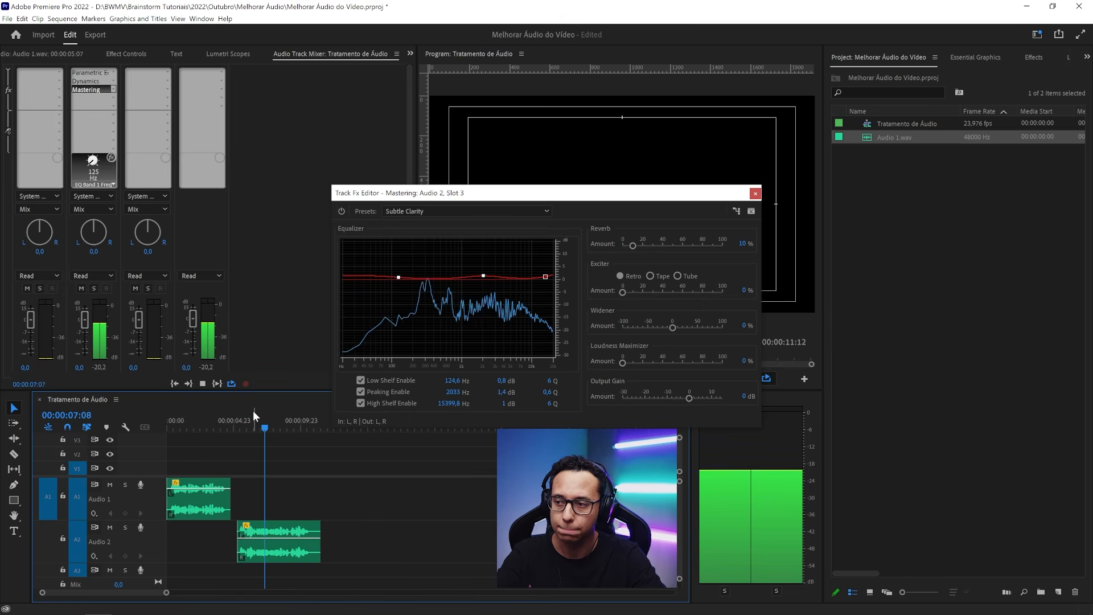
key("space")
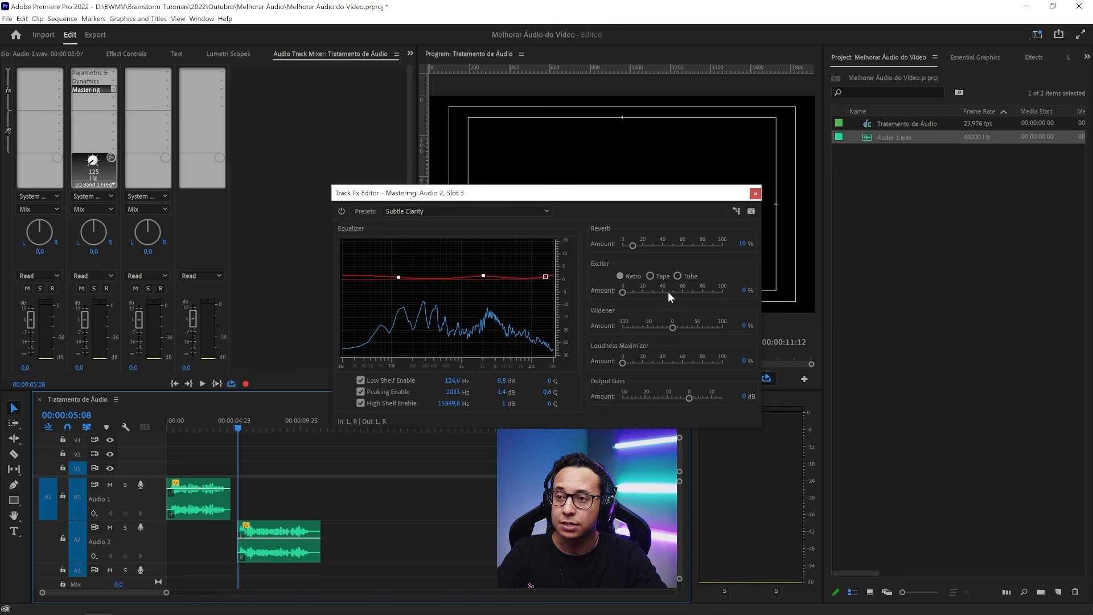
Try a reverb amount of 40% during playback and return it to 10%
left_click_drag(632, 246, 660, 244)
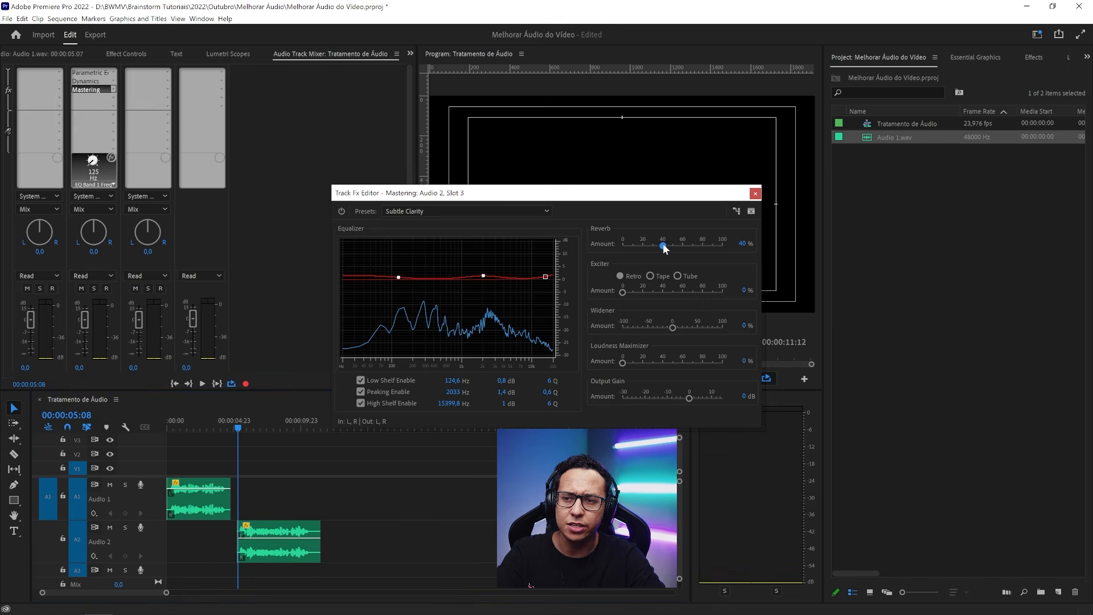
key("space")
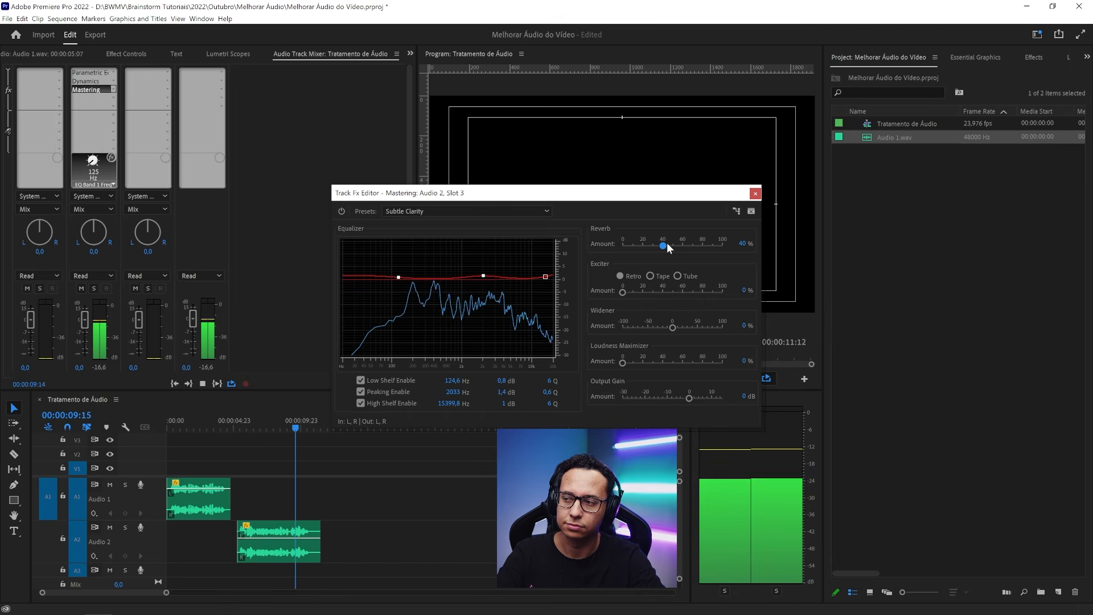
key("space")
left_click_drag(667, 243, 633, 248)
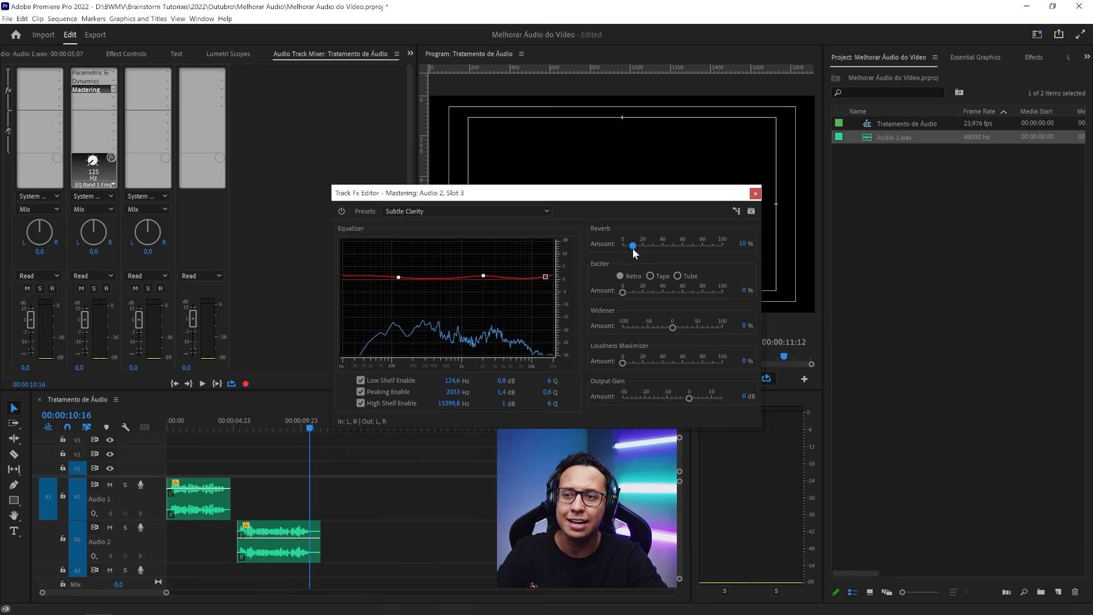
Set the Mastering exciter amount to 30% and play the Audio 2 clip from near its beginning
left_click(238, 425)
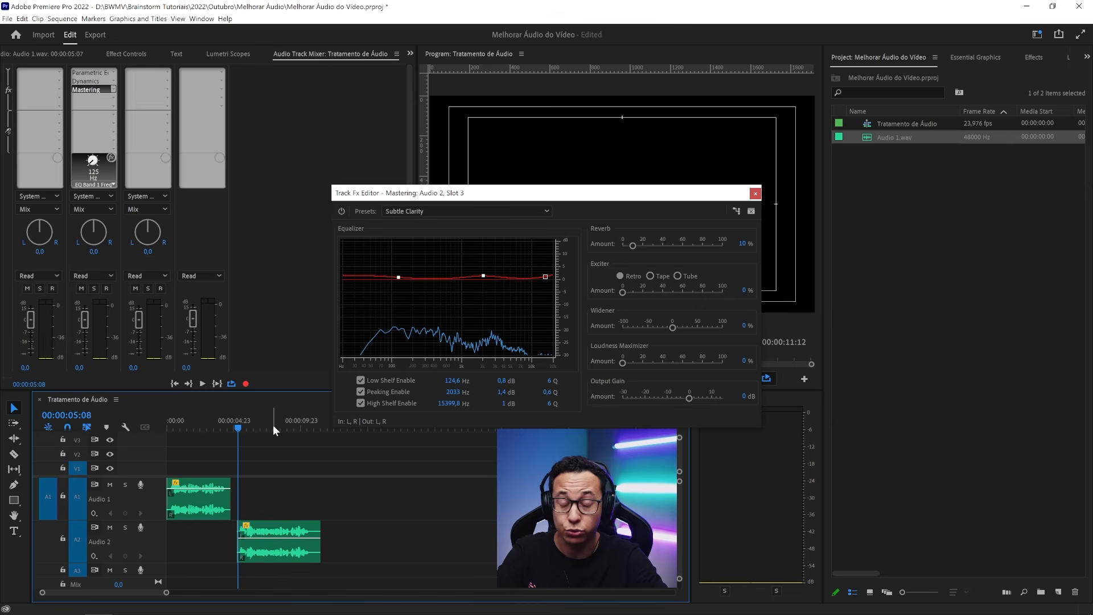
left_click(623, 292)
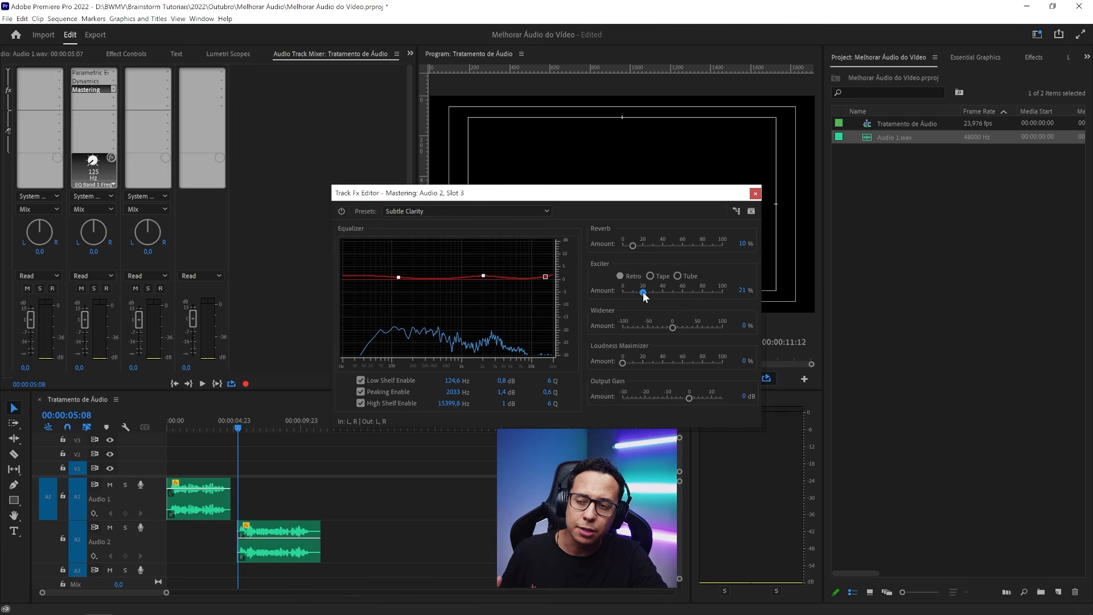
left_click_drag(652, 293, 654, 293)
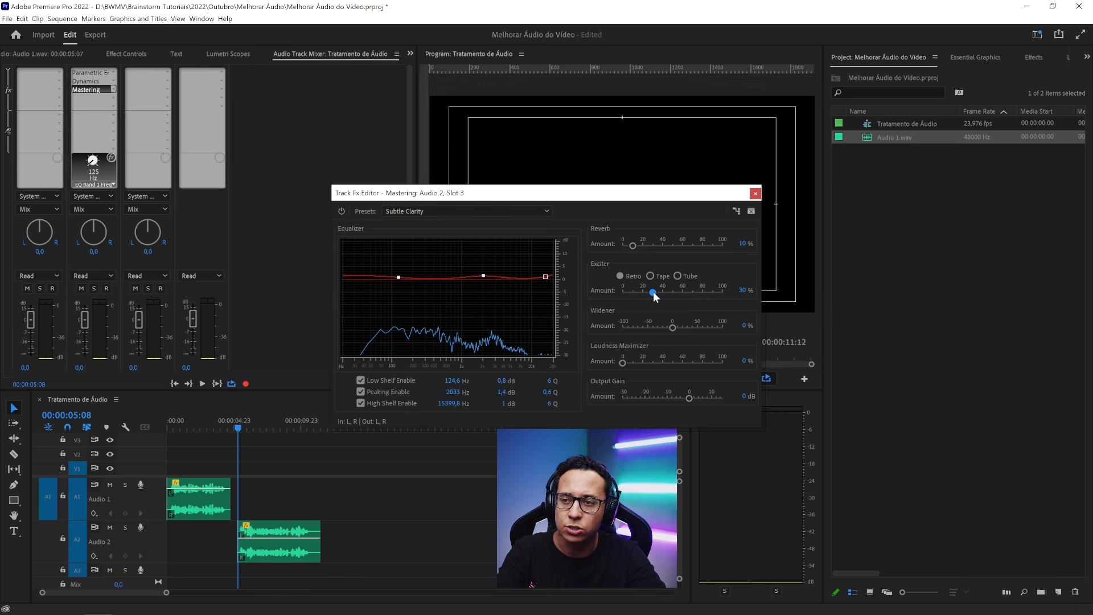
left_click(241, 428)
key("space")
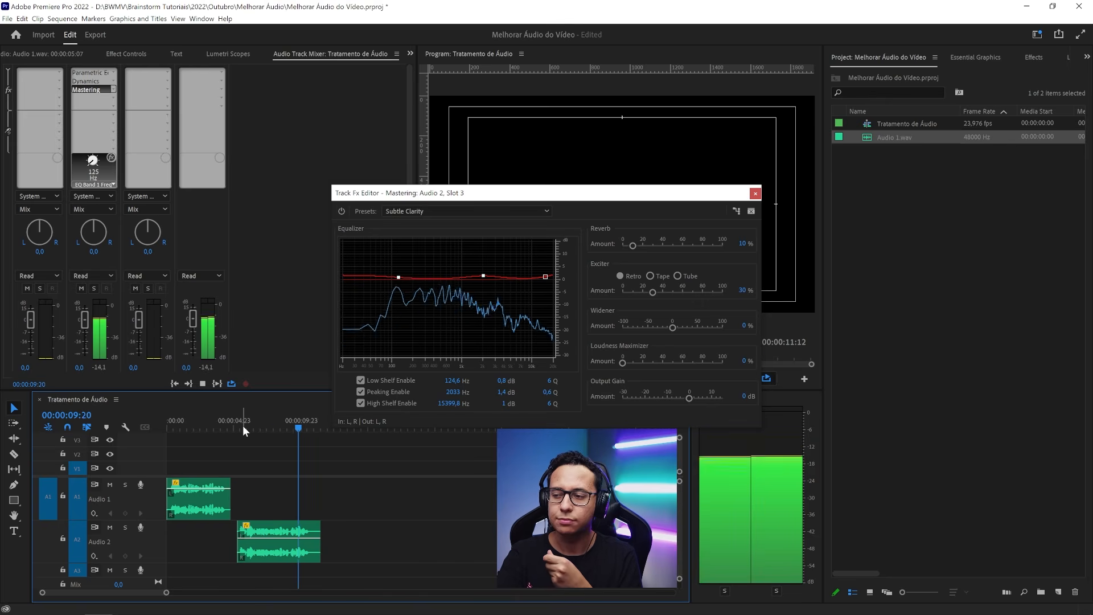
key("space")
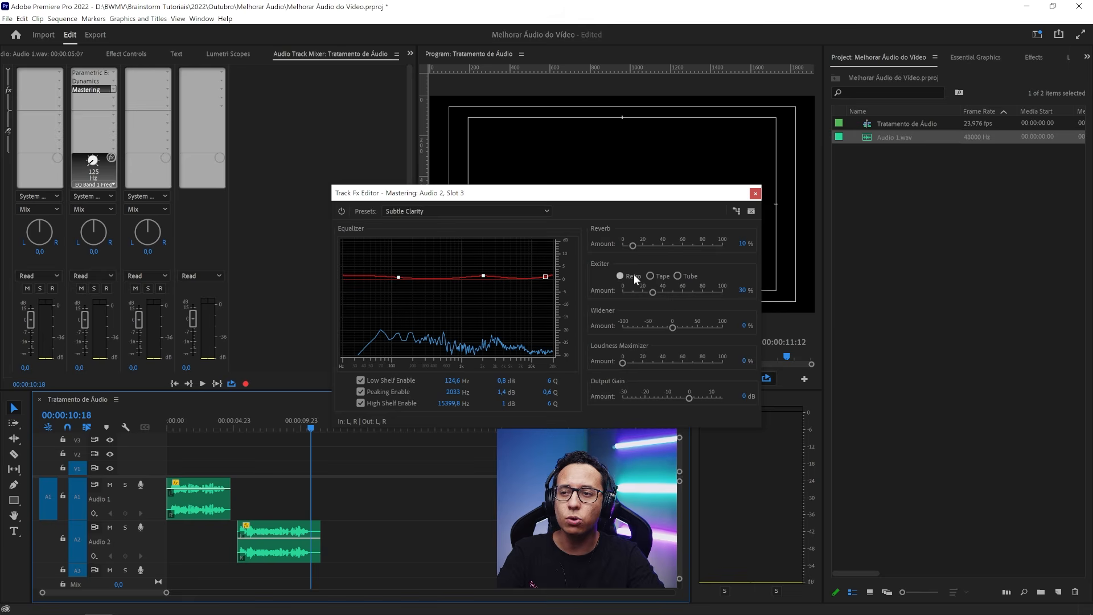
Compare the exciter's Tube and Tape modes while playing the Audio 2 clip, and return to Retro
left_click(676, 276)
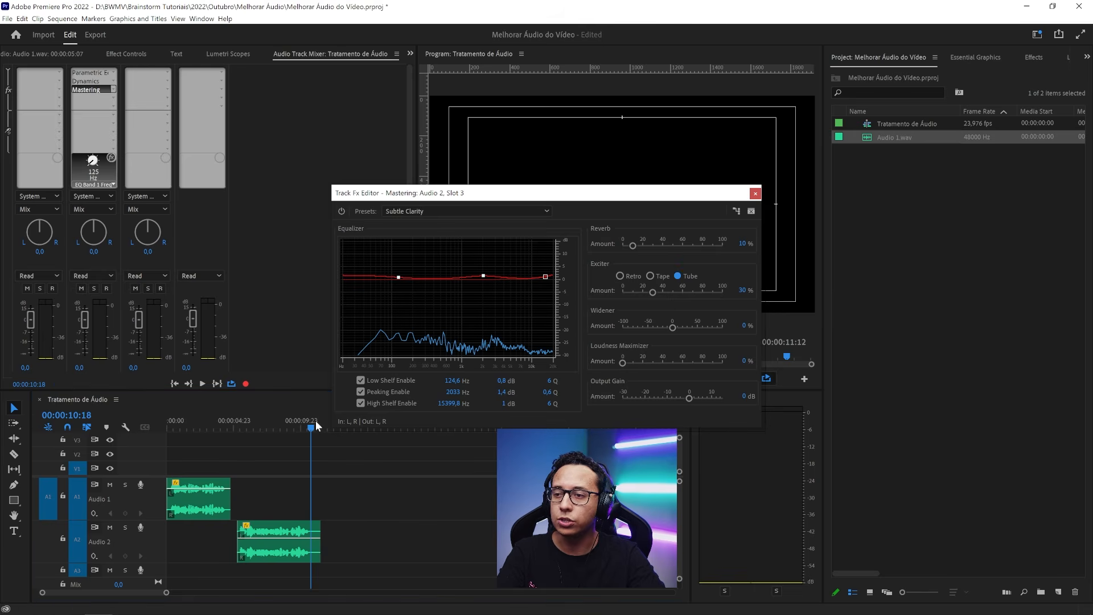
left_click(242, 425)
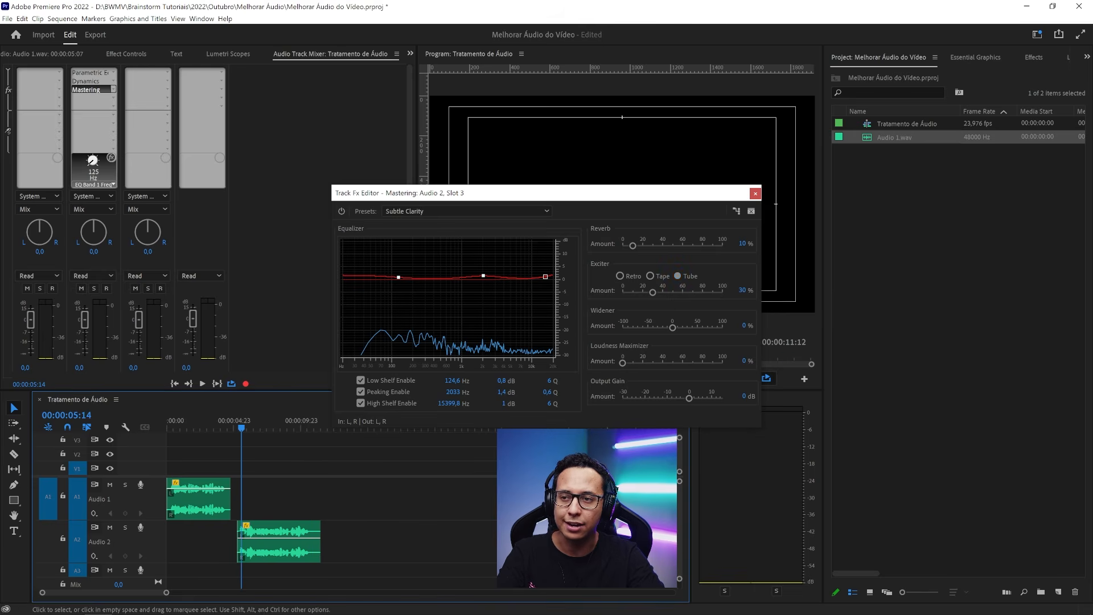
key("space")
left_click(650, 276)
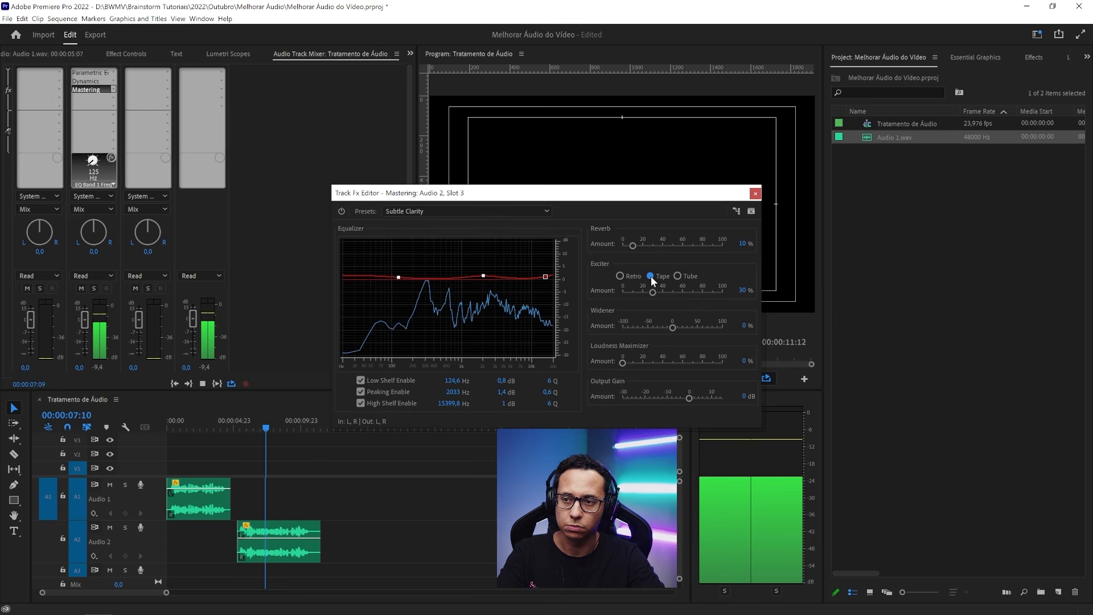
left_click(631, 275)
key("space")
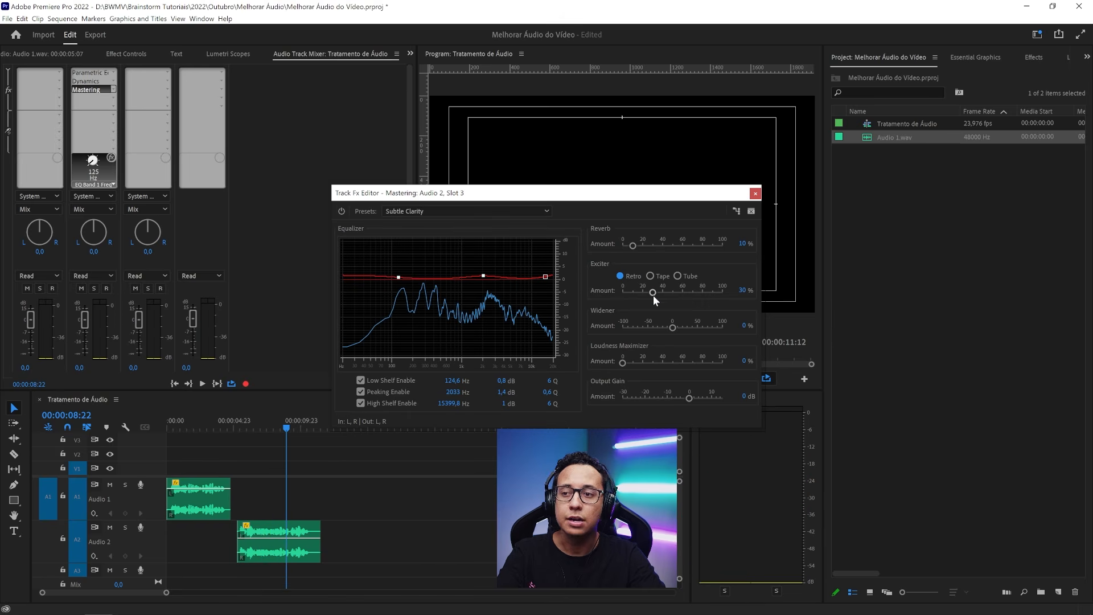
Try a Mastering exciter amount of 79% while playing the Audio 2 clip, and set it to 40%
left_click_drag(653, 295, 702, 296)
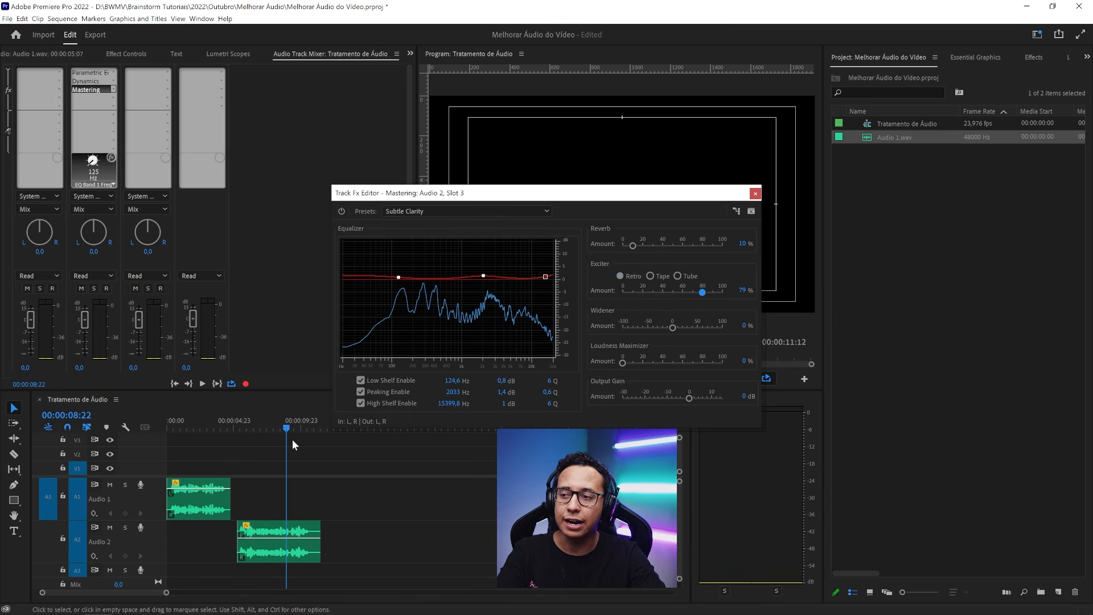
left_click(240, 422)
key("space")
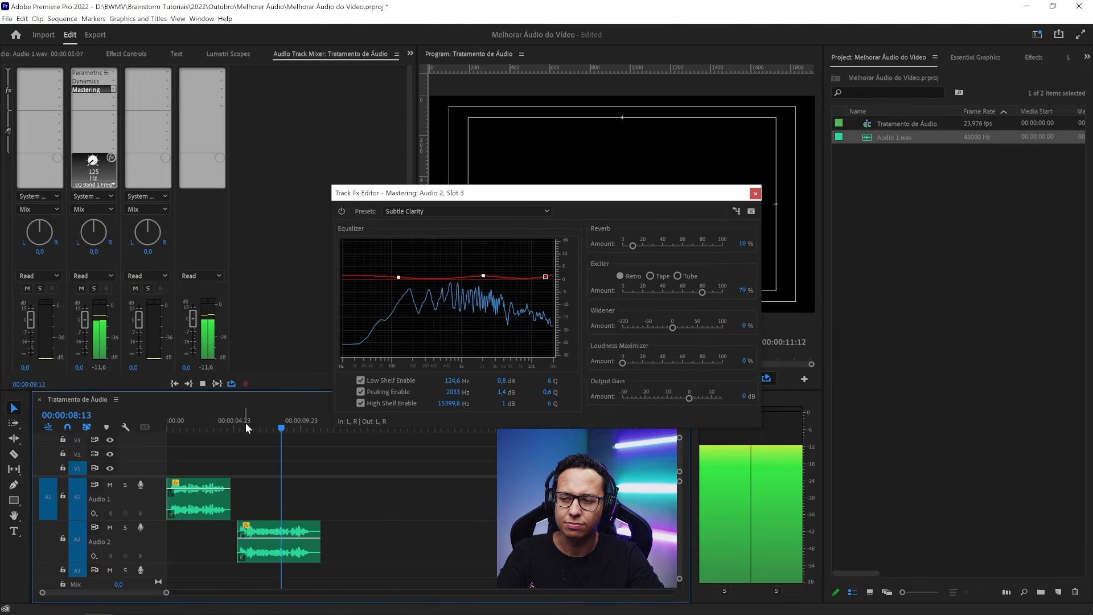
key("space")
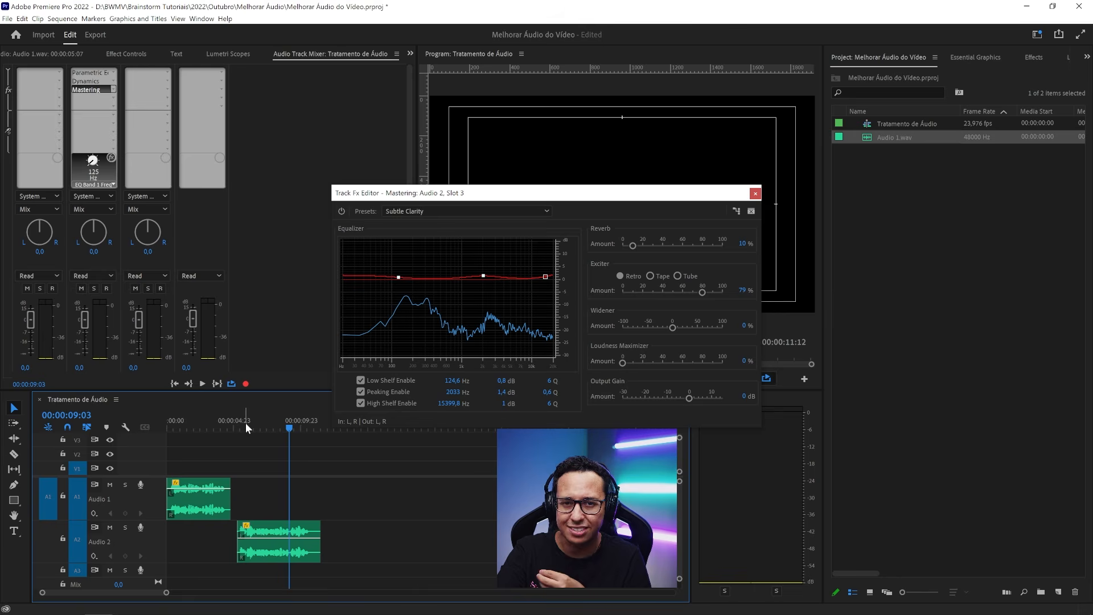
left_click_drag(705, 291, 664, 296)
left_click(240, 428)
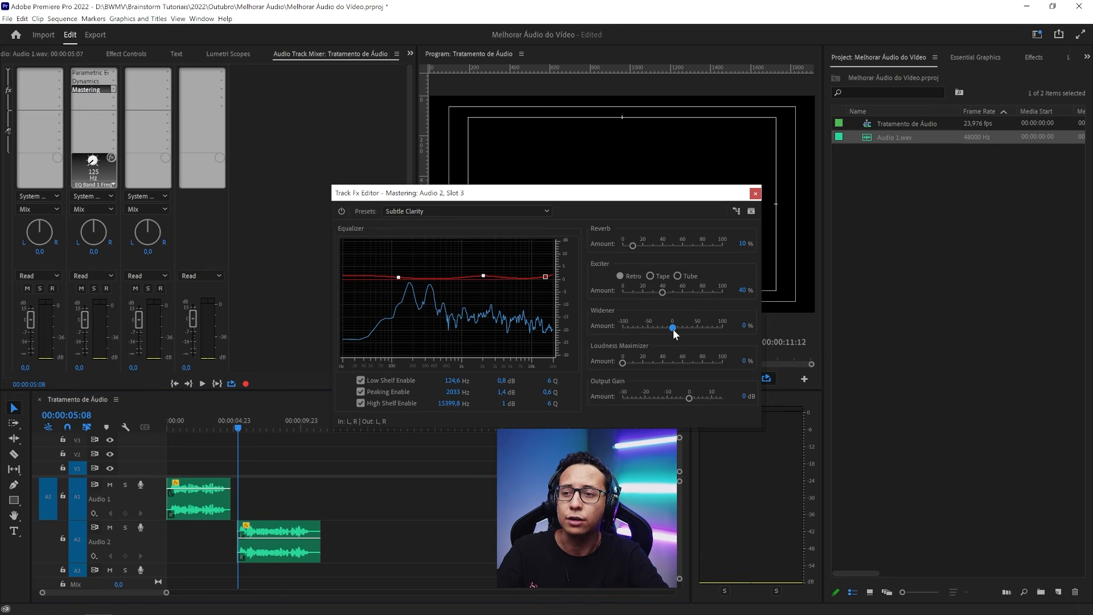
Try Widener amounts of 73% and 100% while playing the Audio 2 clip
left_click_drag(672, 328, 694, 328)
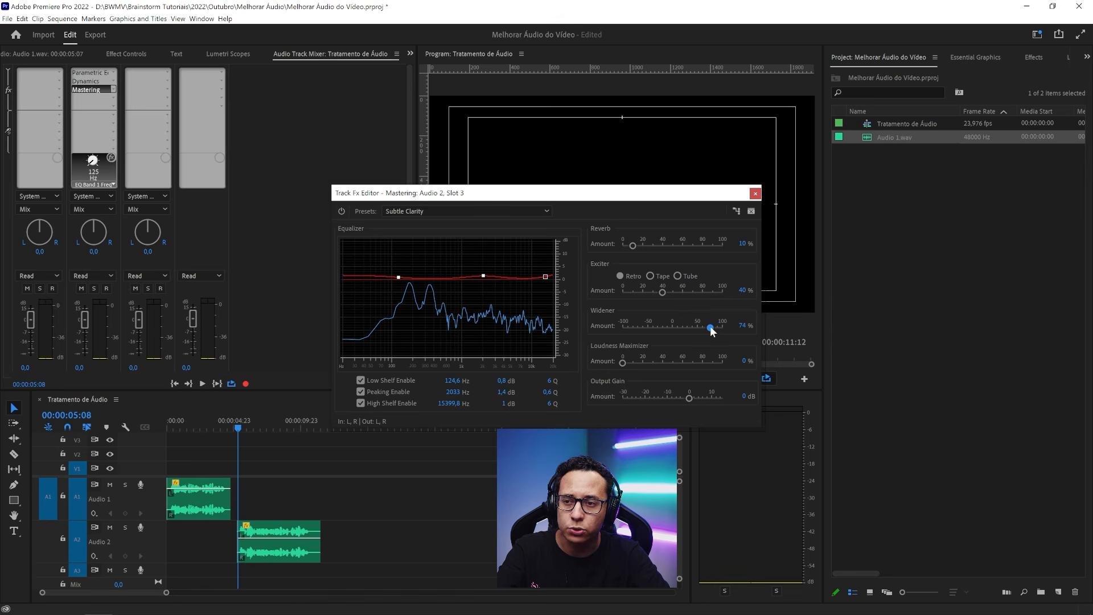
key("space")
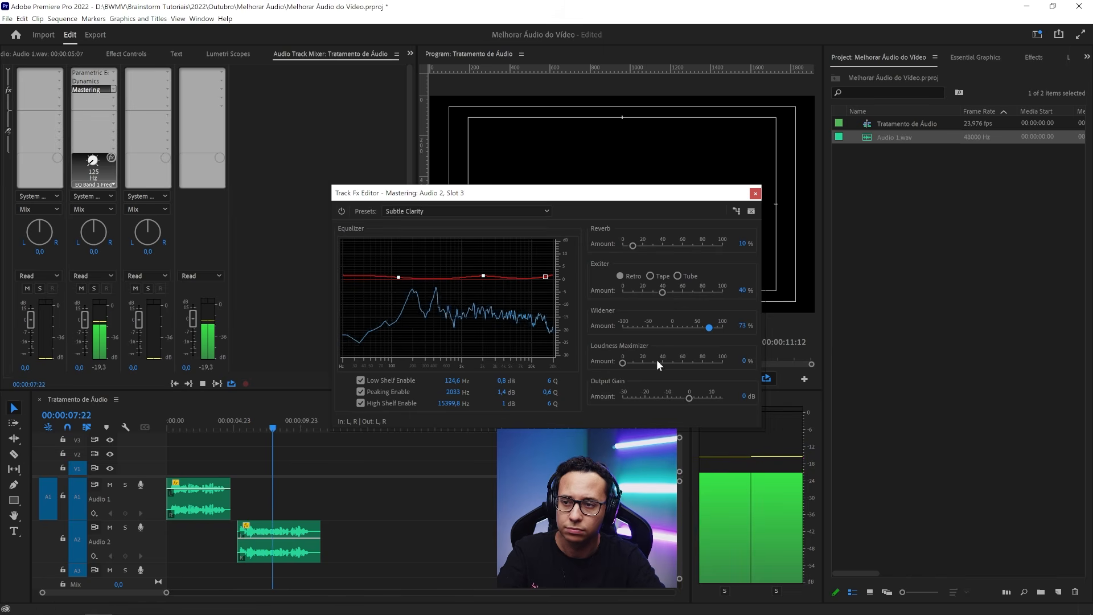
left_click_drag(710, 325, 722, 325)
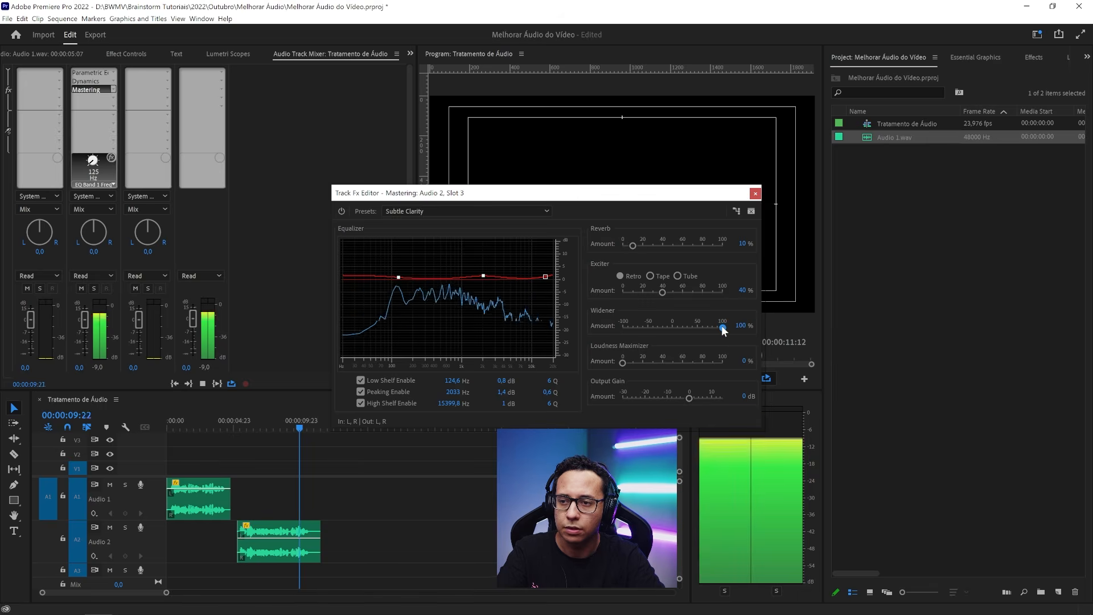
left_click(248, 422)
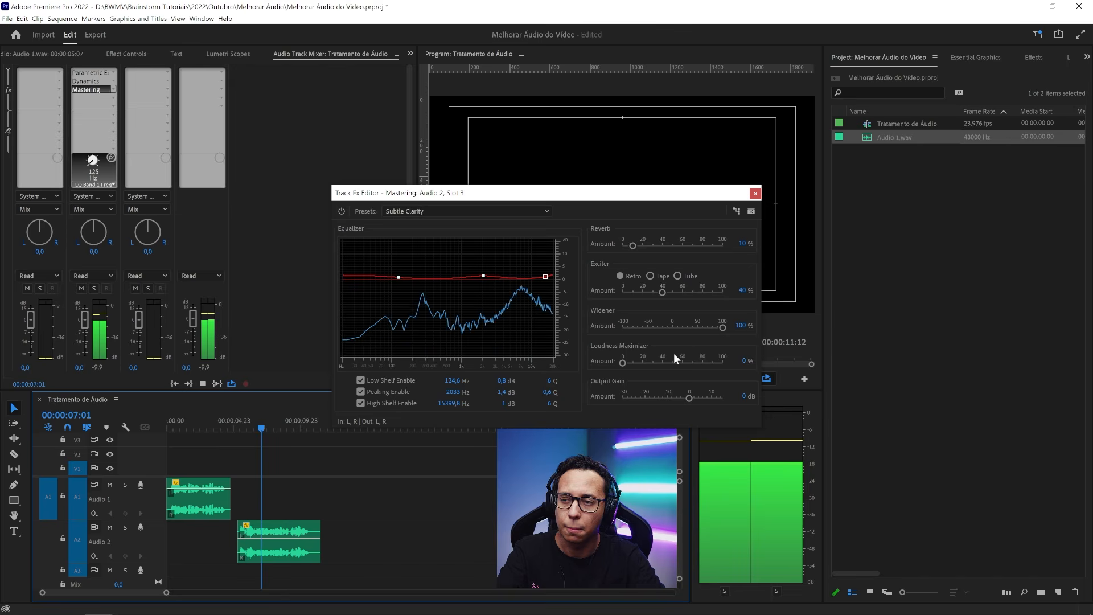
key("space")
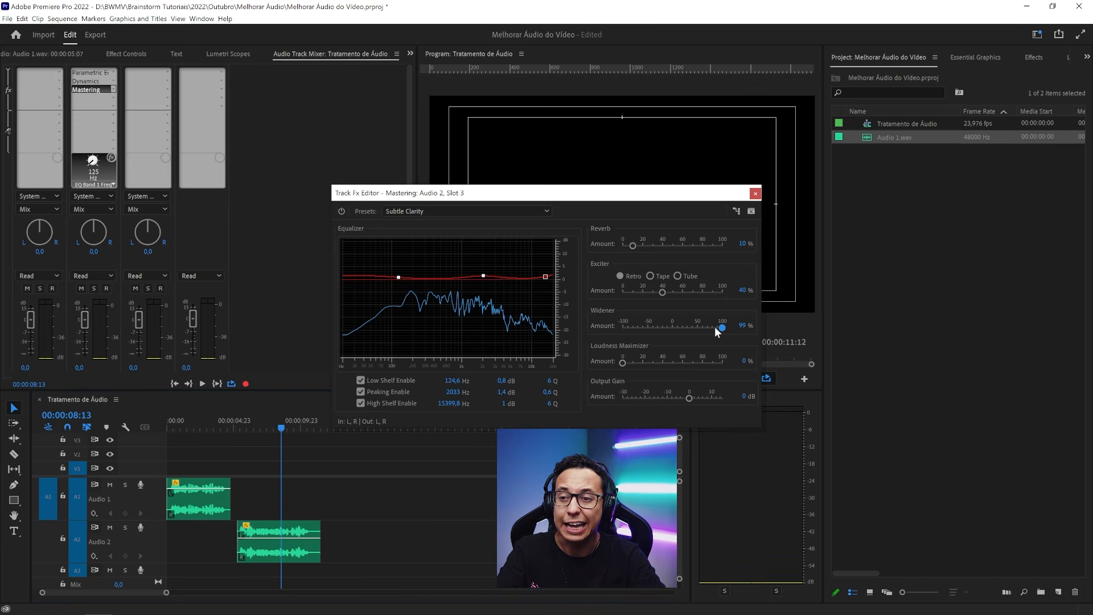
Try a Widener amount of -100% while playing the Audio 2 clip, and set it to 77%
left_click_drag(715, 326, 485, 357)
left_click(243, 425)
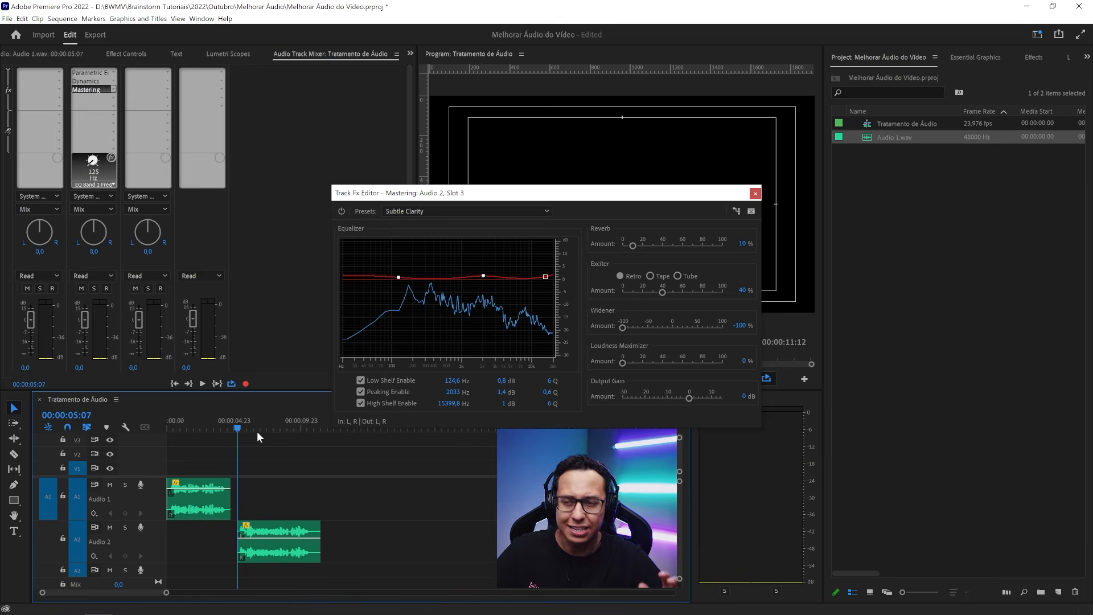
key("space")
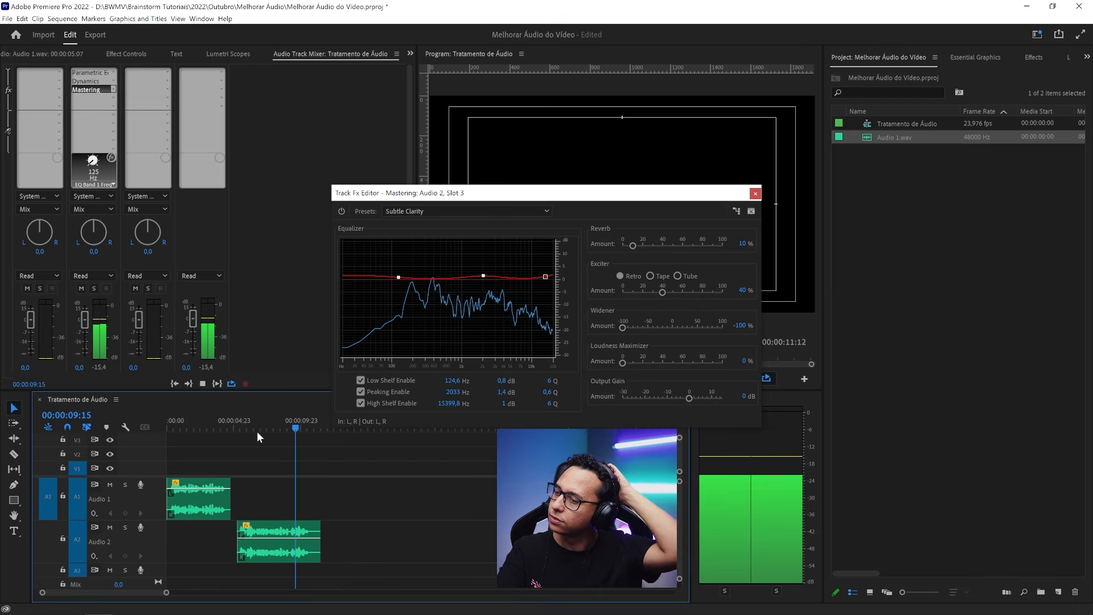
key("space")
left_click_drag(622, 328, 710, 328)
left_click(237, 426)
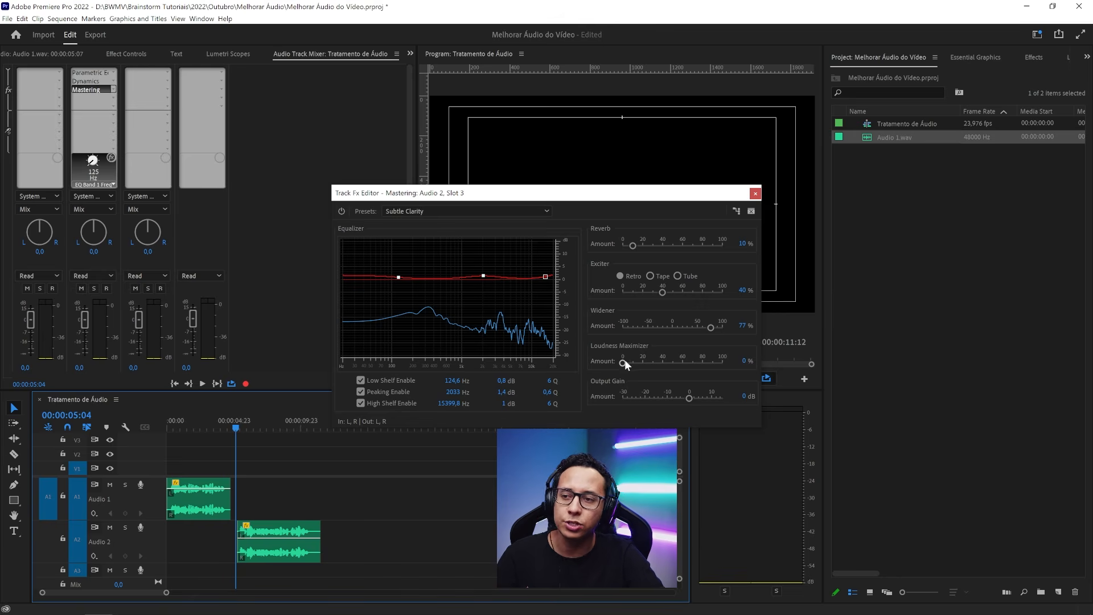
Try a Loudness Maximizer amount of 30% and play the Audio 2 clip from its start
left_click_drag(628, 359, 651, 364)
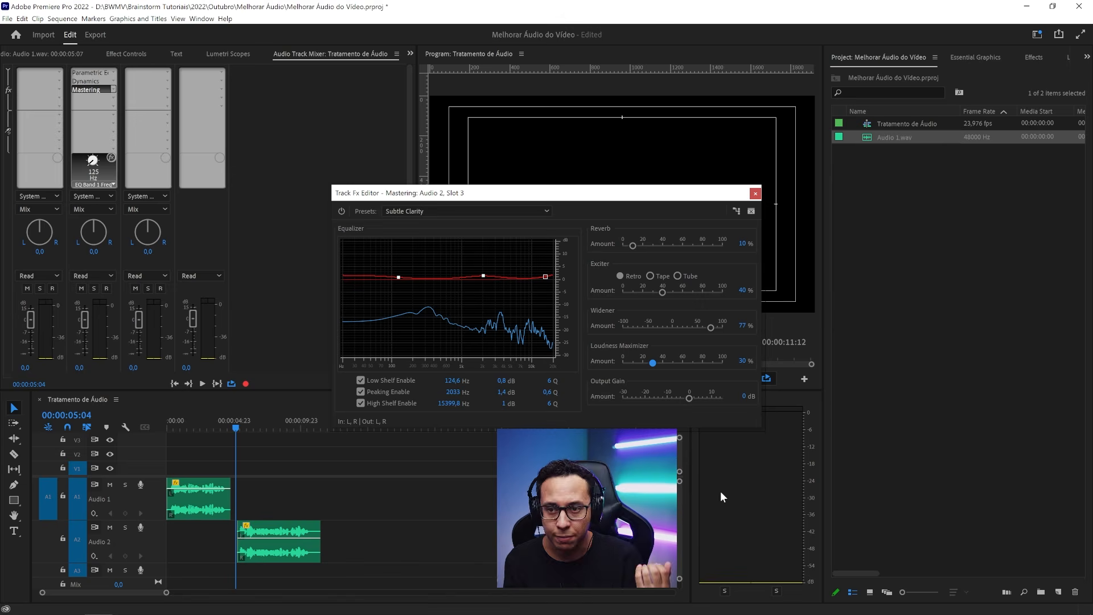
left_click(238, 426)
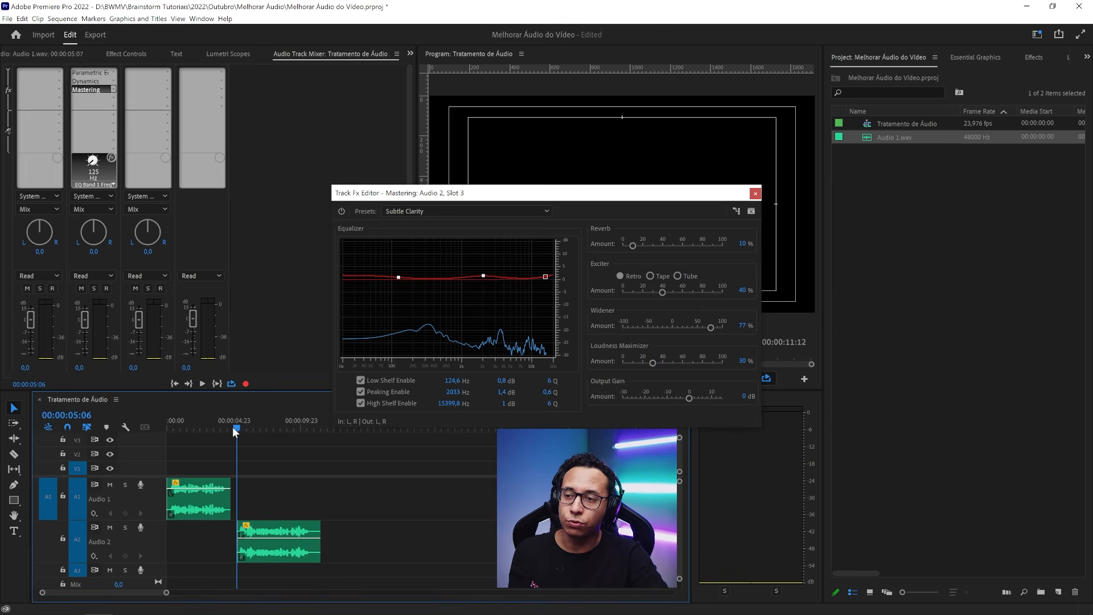
key("space")
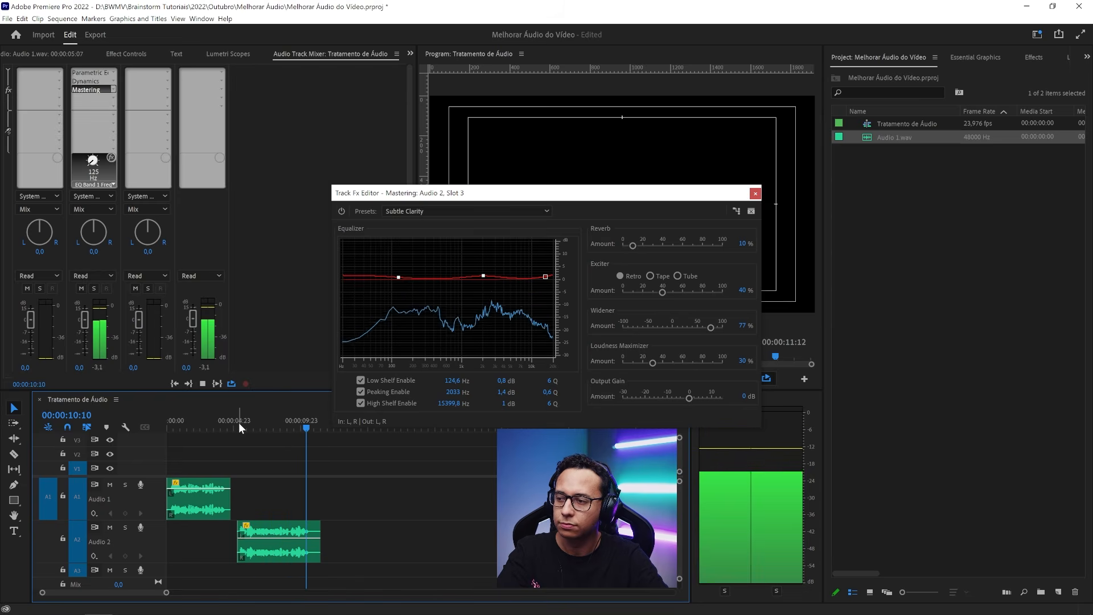
Try a Loudness Maximizer amount of 79% while playing the Audio 2 clip, and set it to 40%
left_click(237, 422)
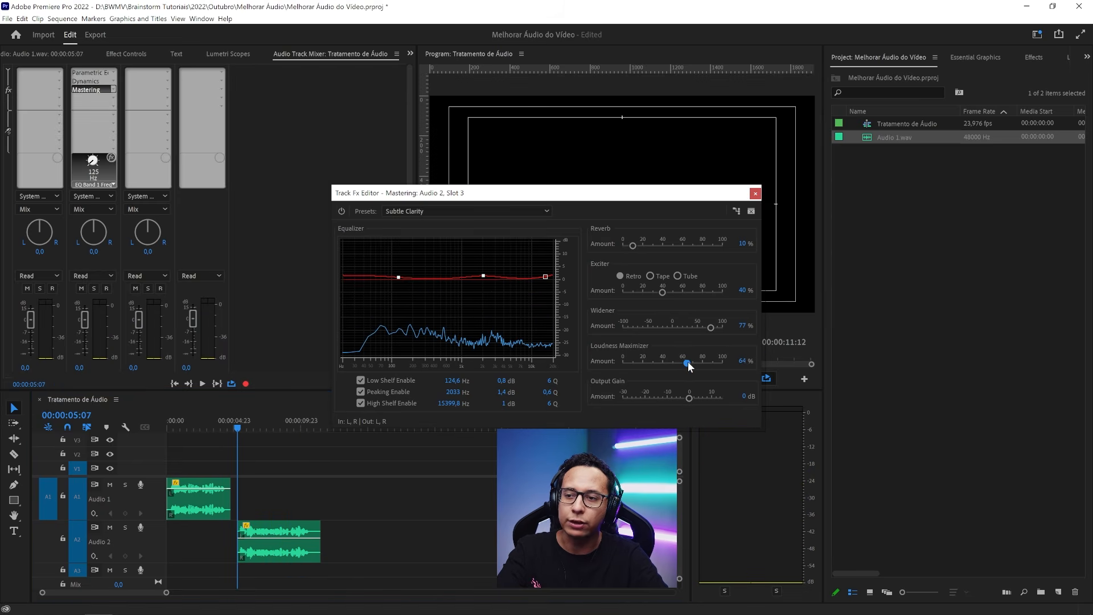
left_click_drag(688, 363, 702, 363)
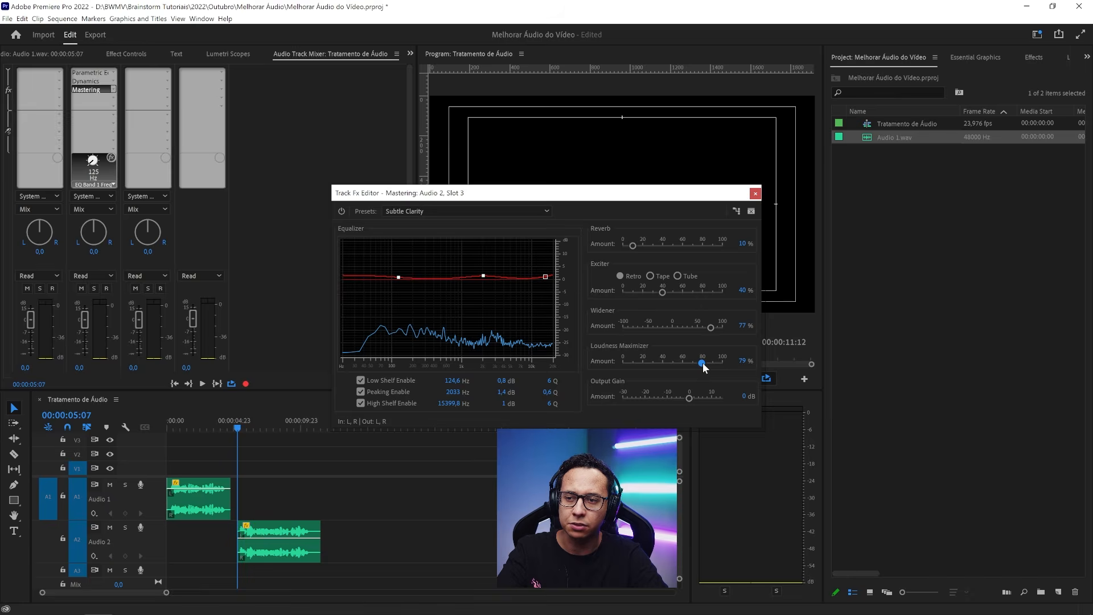
key("space")
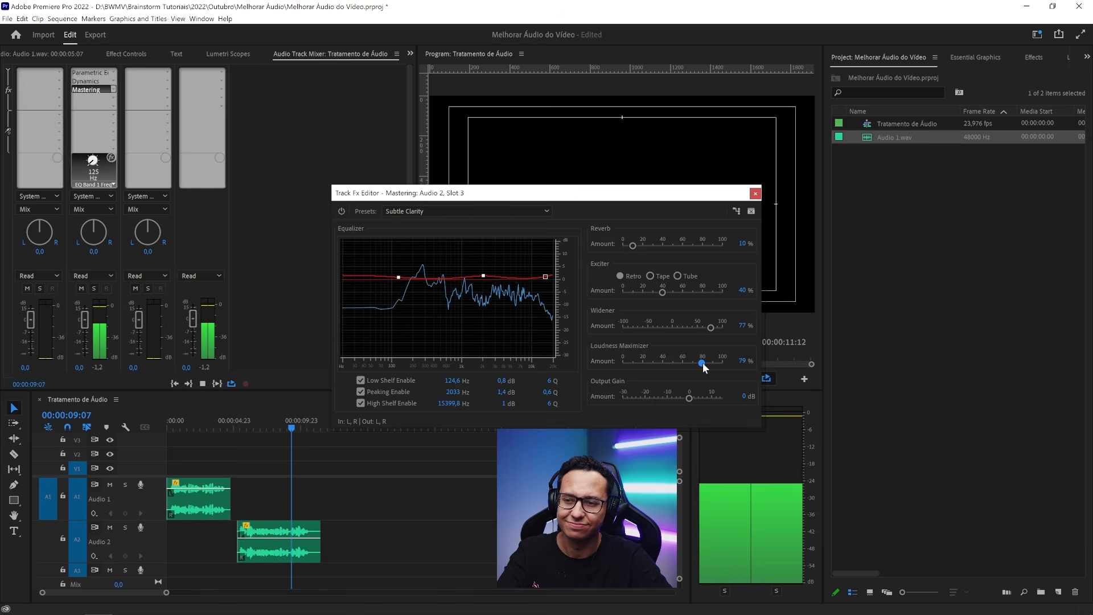
key("space")
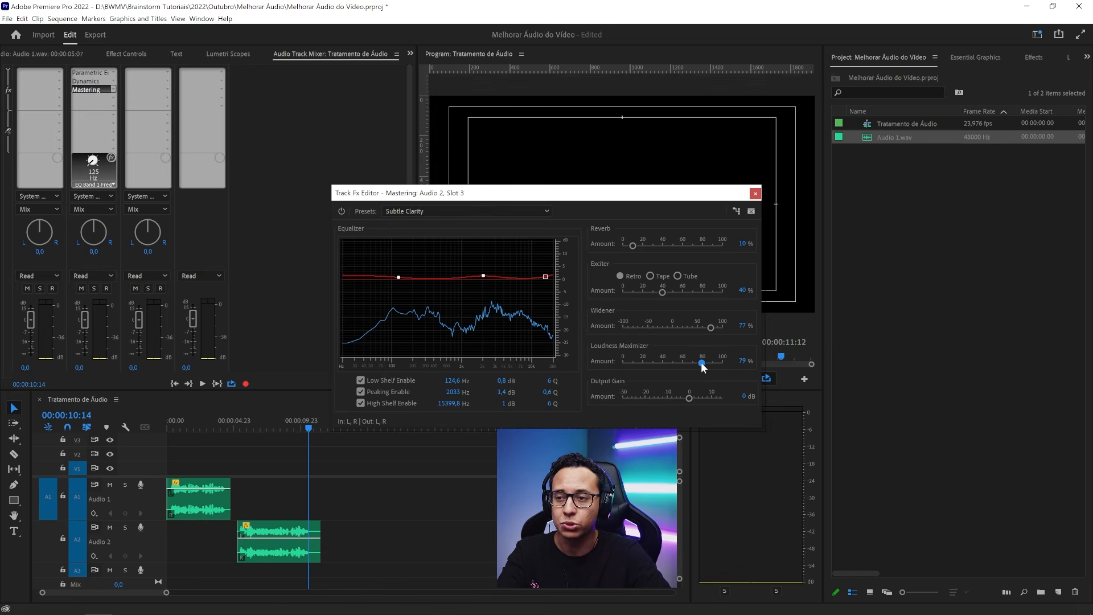
left_click_drag(701, 362, 681, 360)
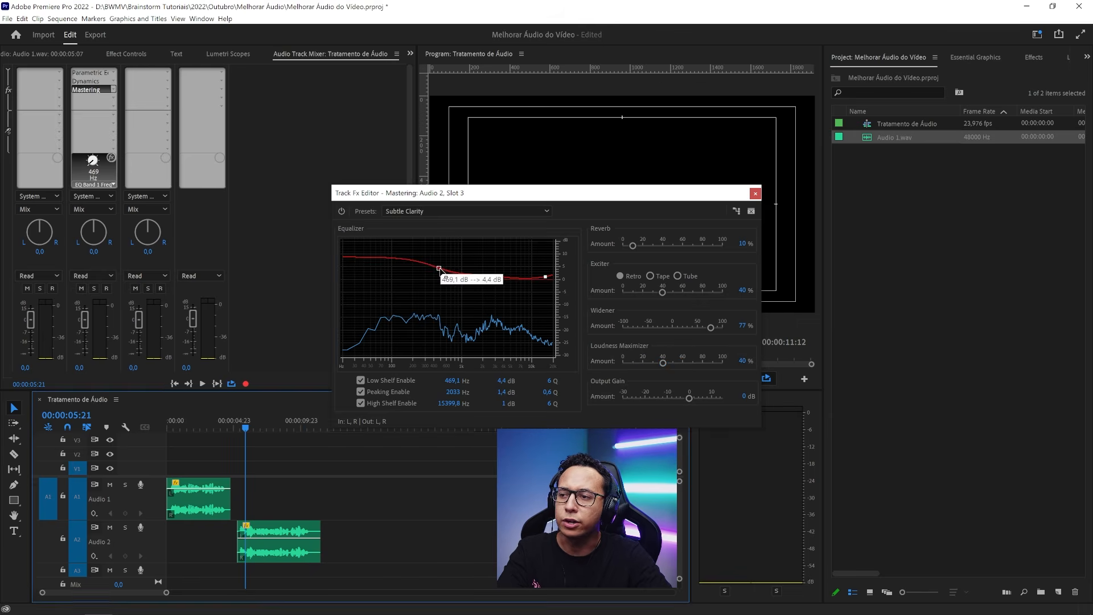
Move the Mastering equalizer's low shelf point to 555 Hz and 3.1 dB, play the Audio 2 clip, and close the effect editor
left_click_drag(439, 268, 446, 275)
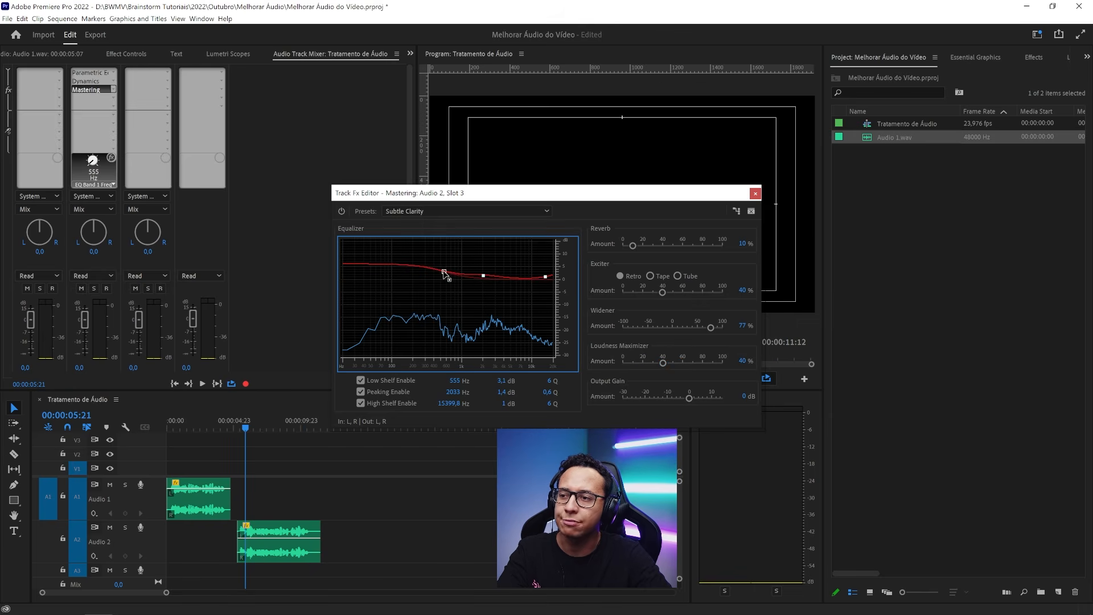
left_click(240, 421)
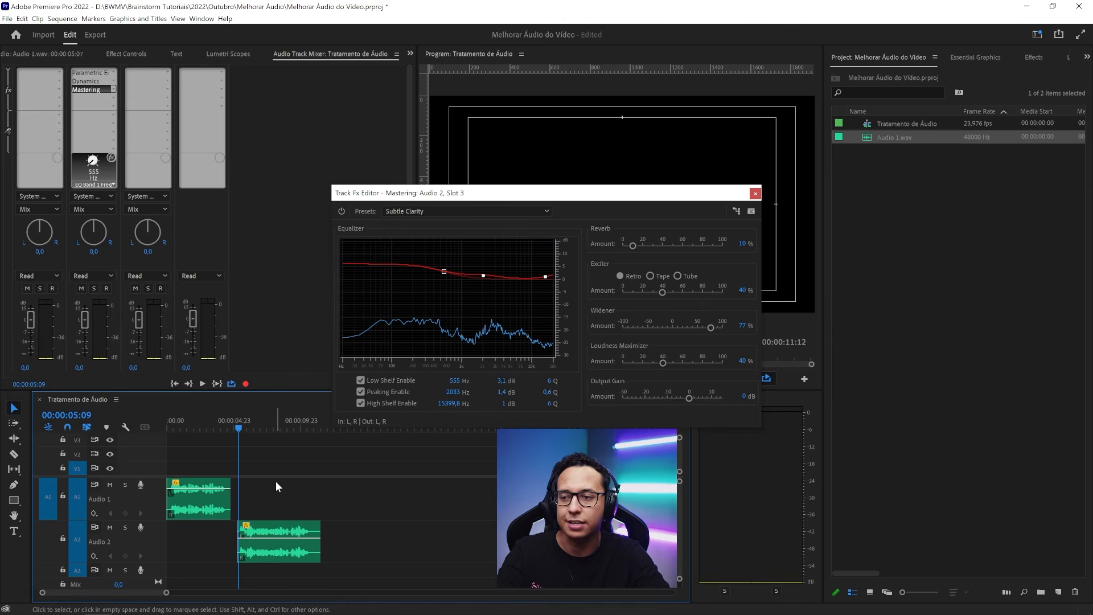
key("space")
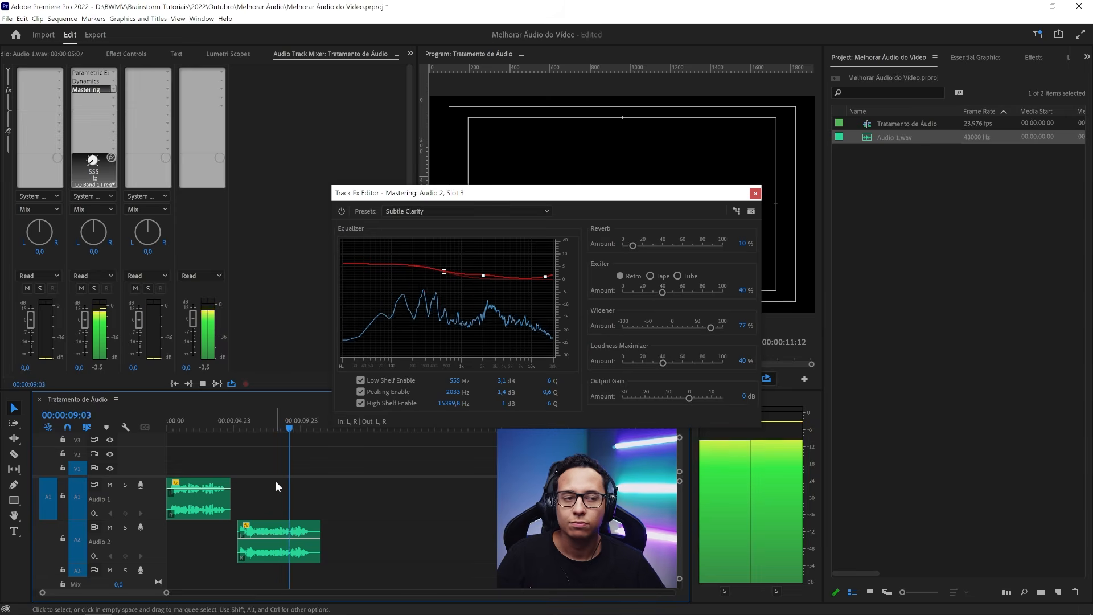
key("space")
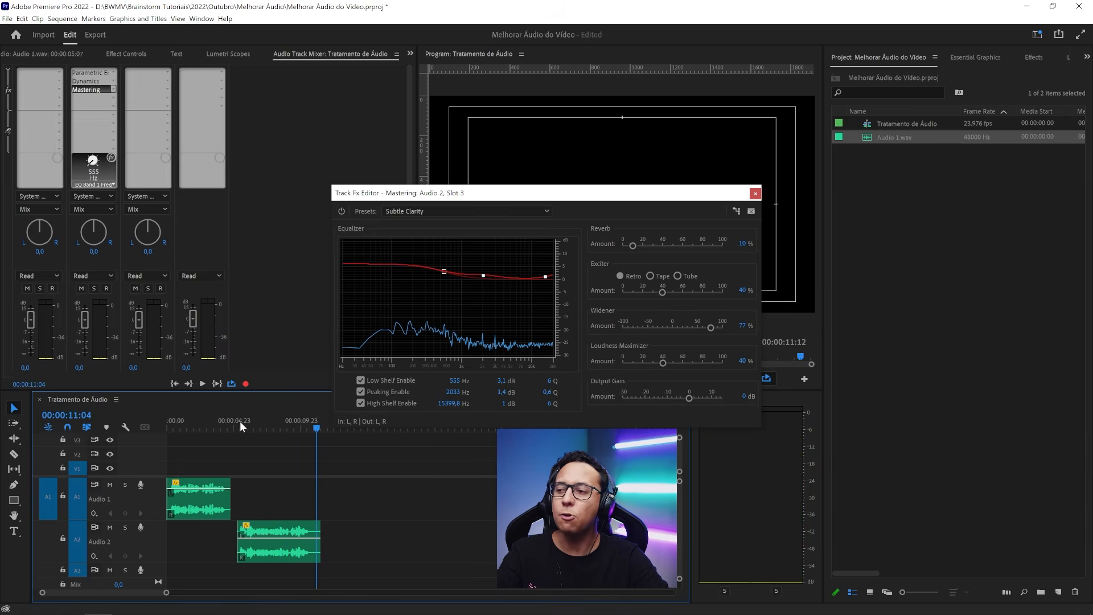
left_click(238, 421)
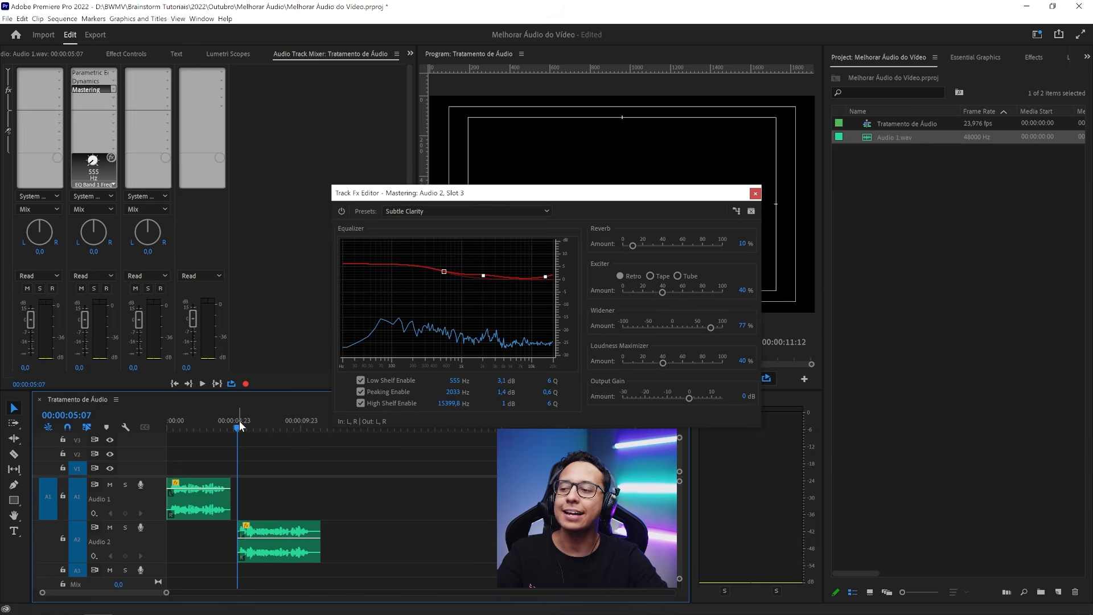
left_click(756, 194)
Move the second clip to the Audio 1 track, play it without the track effects, and return it to Audio 2
left_click_drag(260, 558, 263, 515)
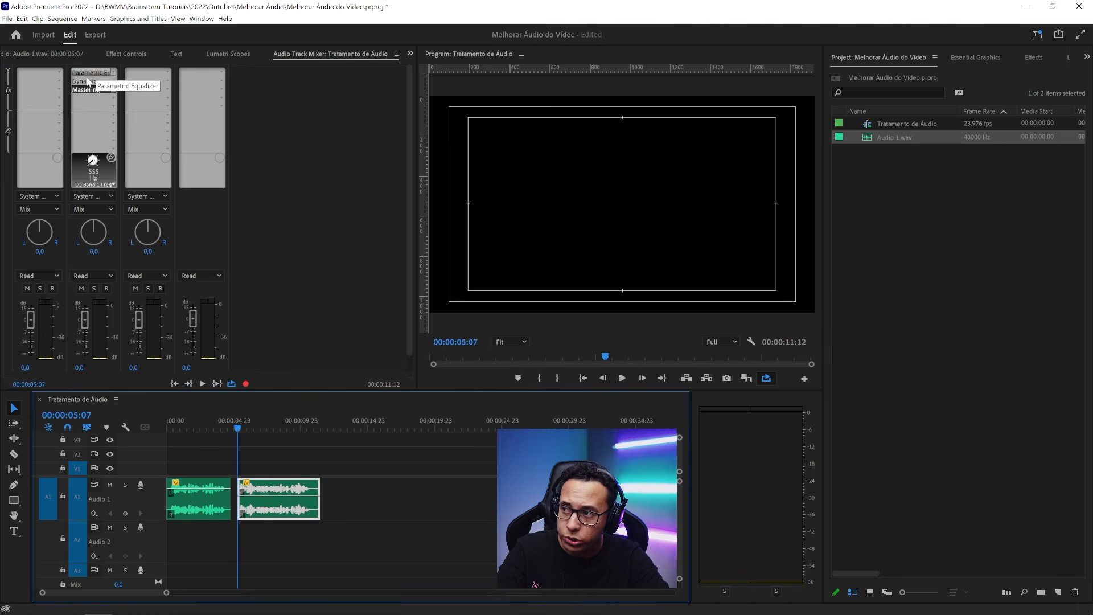
left_click(376, 510)
key("space")
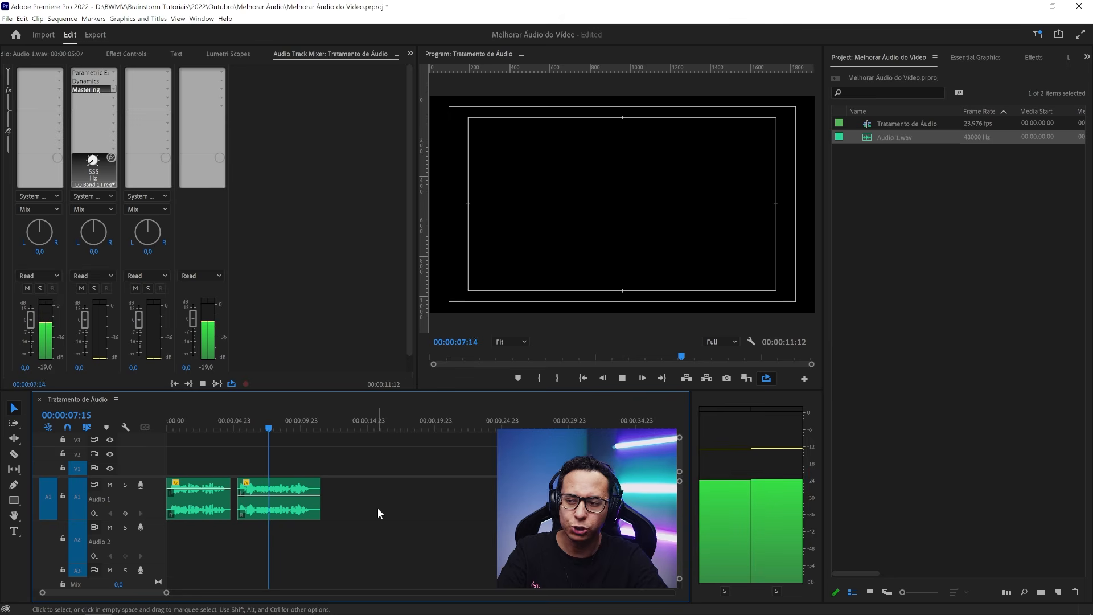
key("space")
left_click_drag(321, 512, 322, 555)
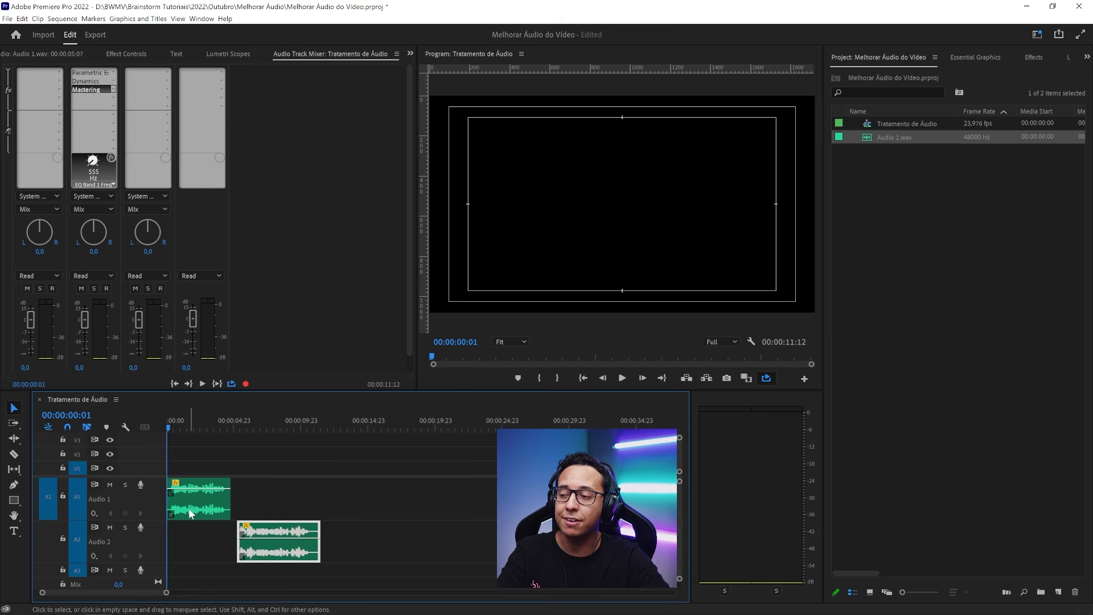
Move the first clip onto the Audio 2 track, play the sequence from its start, and save the project
left_click_drag(199, 498, 199, 540)
left_click(309, 503)
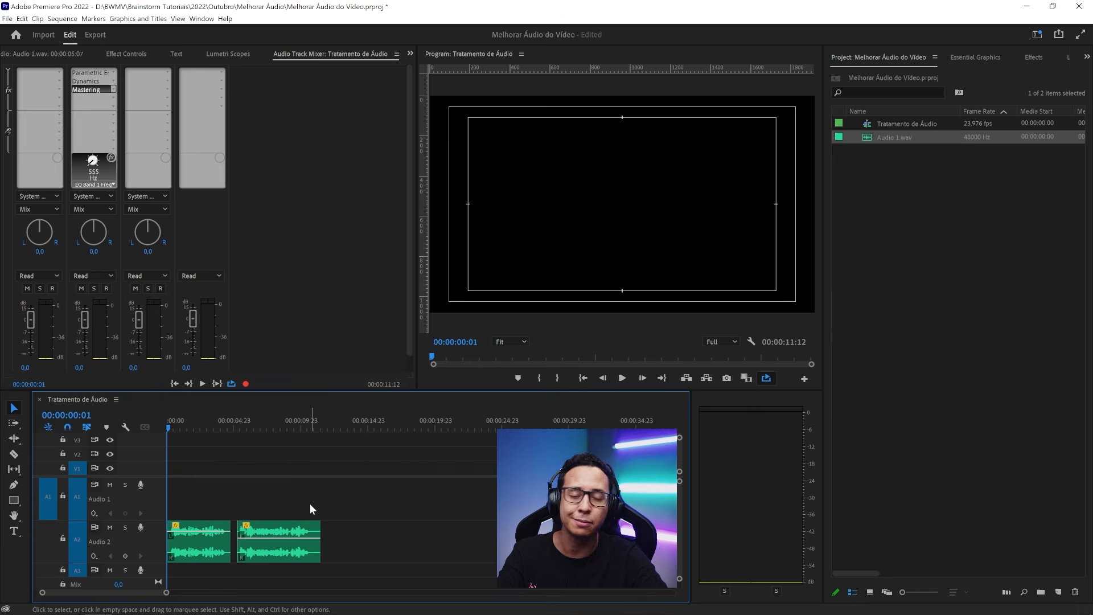
key("space")
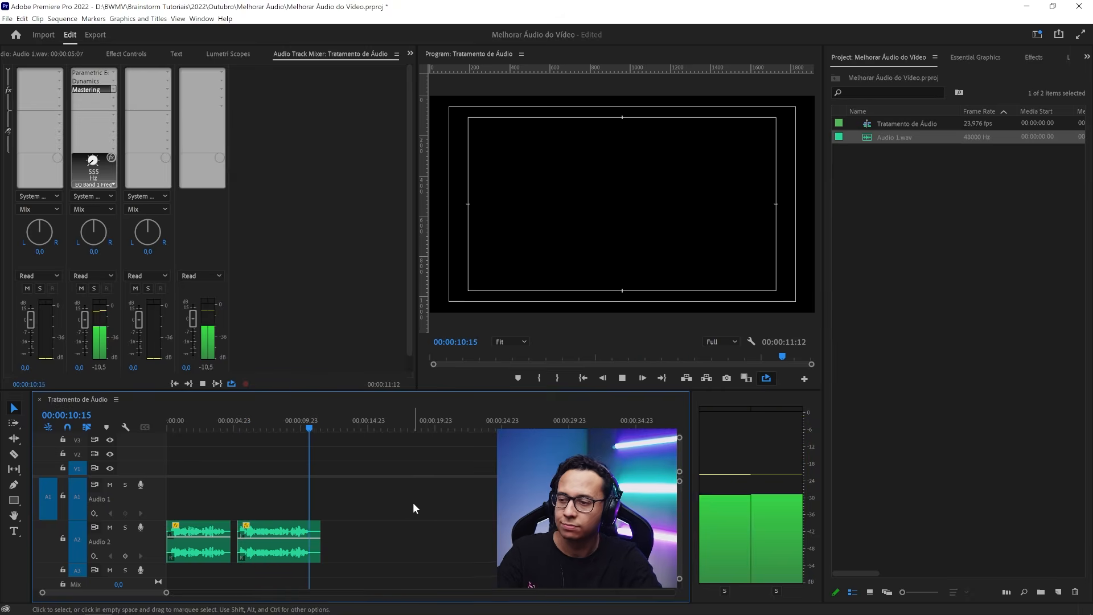
key("ctrl+s")
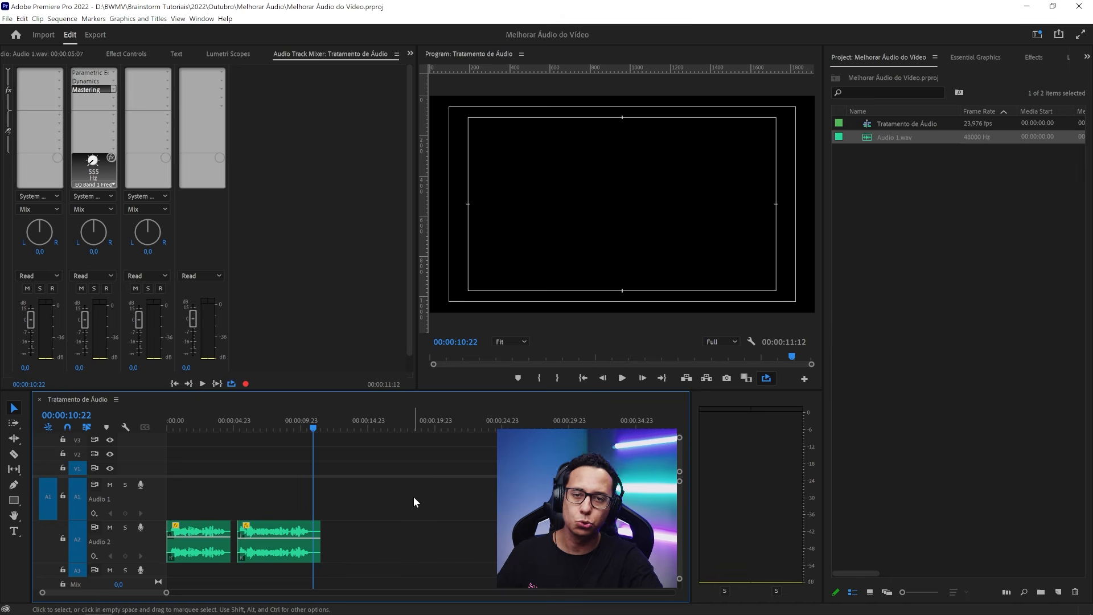